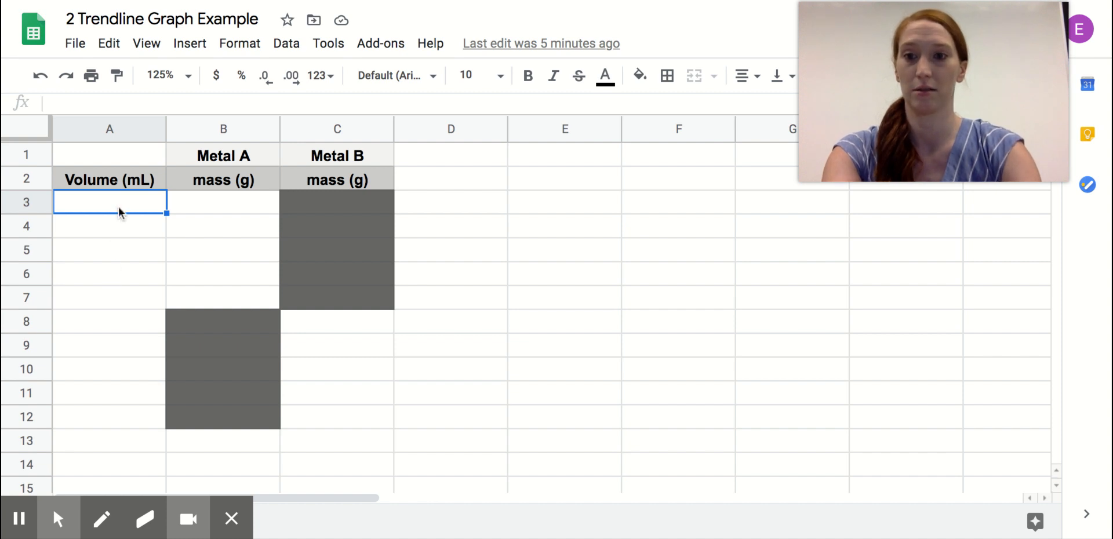
Enter the volumes 1, 2, 3, 4 and 5 in cells A3 to A7
text(1)
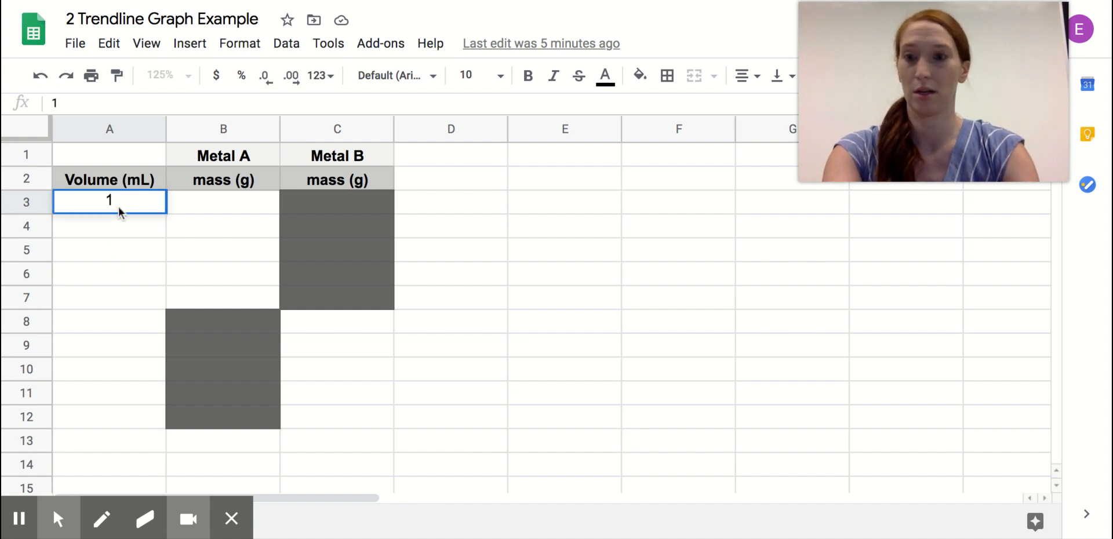
key(Return)
text(2)
key(Return)
text(3)
key(Return)
text(4)
key(Return)
text(5)
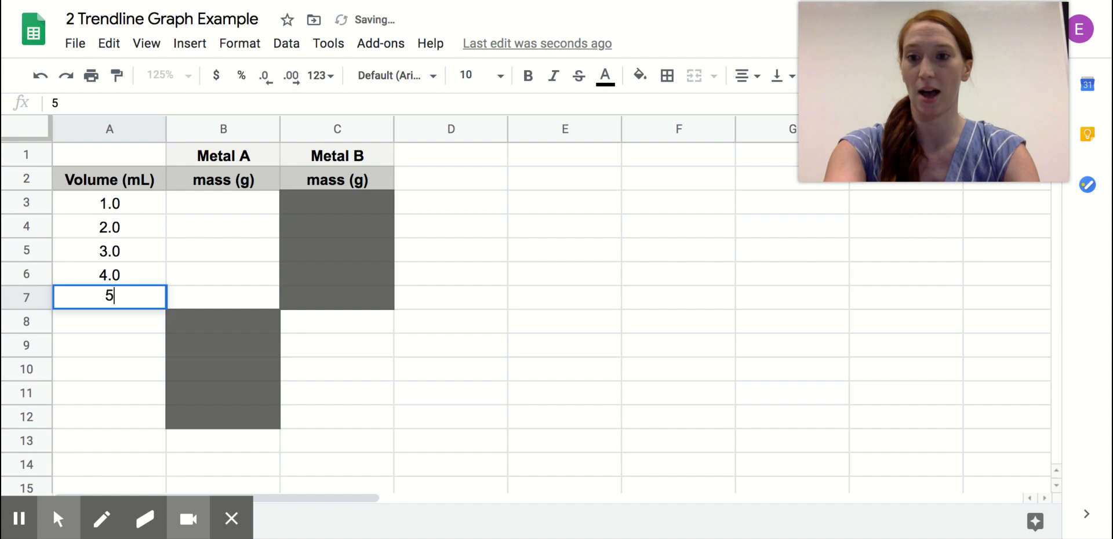
key(Return)
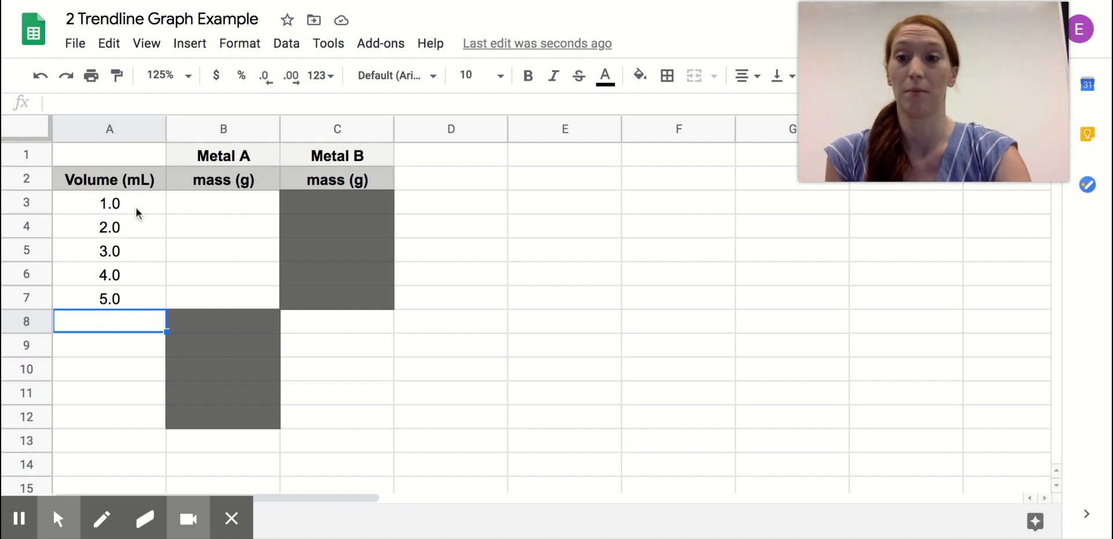
Remove the decimal place from the volumes in A3:A7 and restore it to one decimal place
click(136, 206)
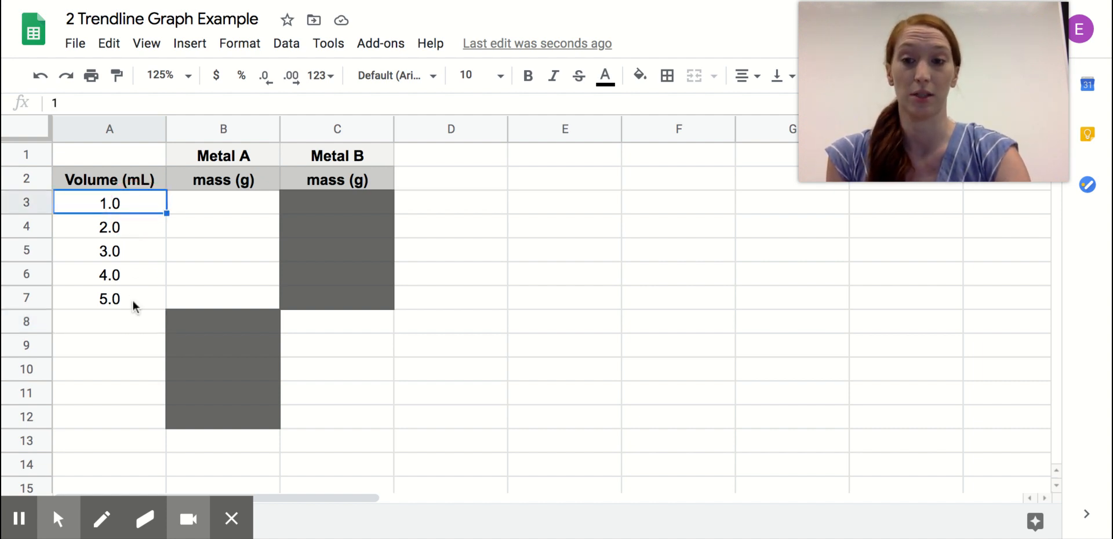
click(133, 298)
shift+click(132, 204)
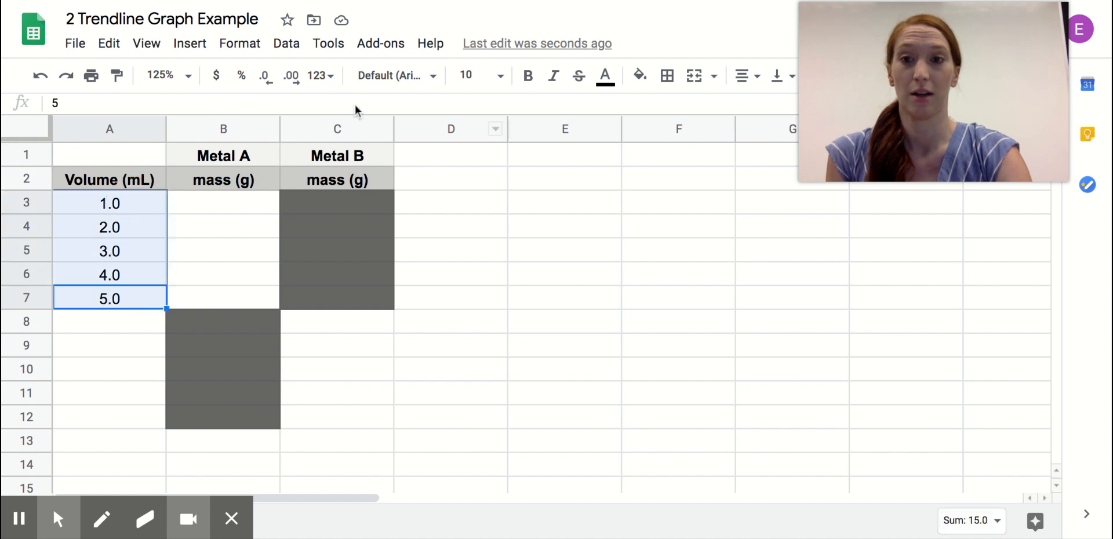
click(263, 75)
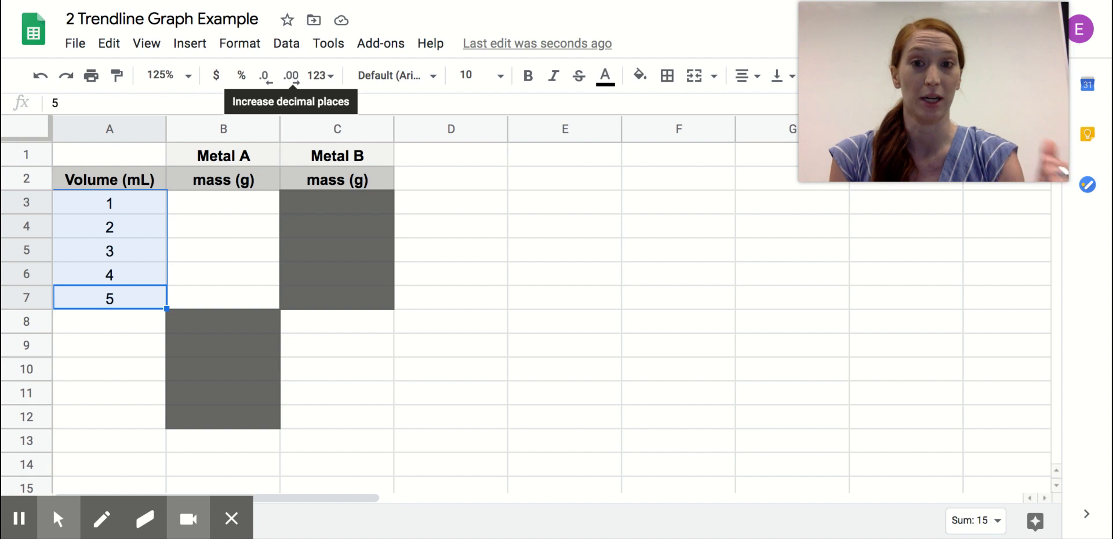
click(294, 75)
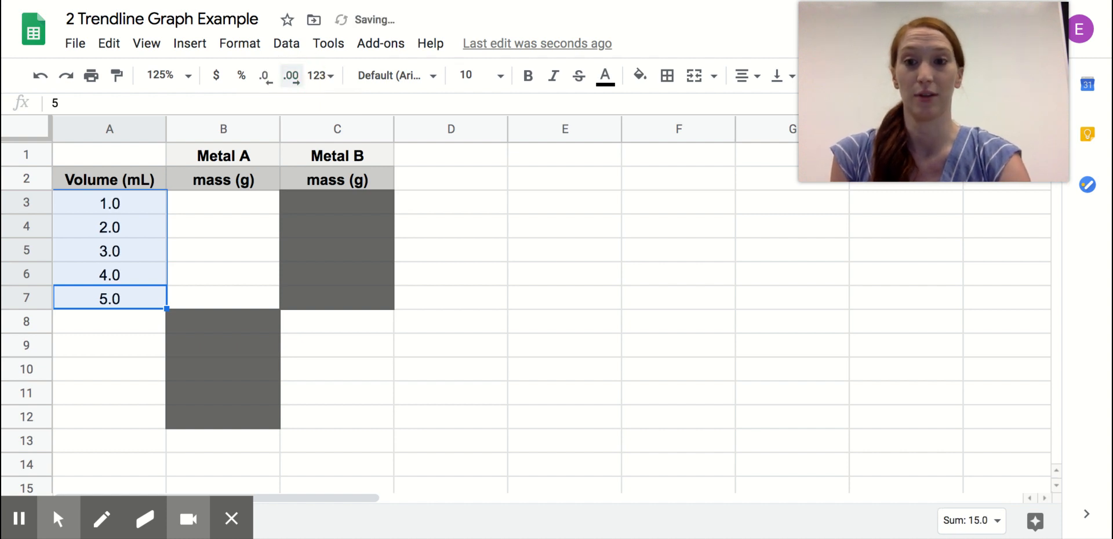
click(120, 321)
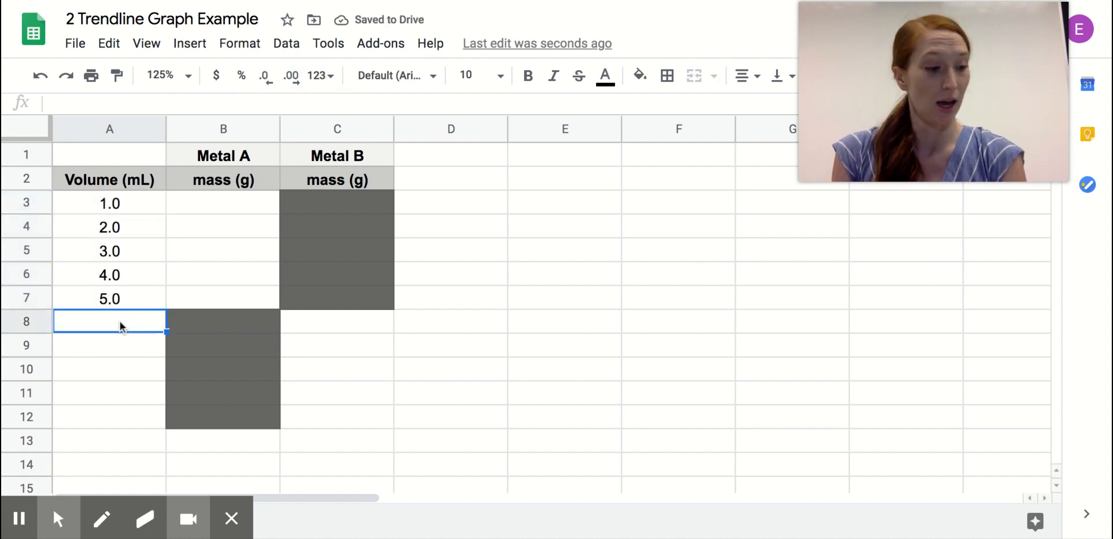
Enter the Metal A masses 1, 2, 3, 4 and 5 in cells B3 to B7
click(237, 205)
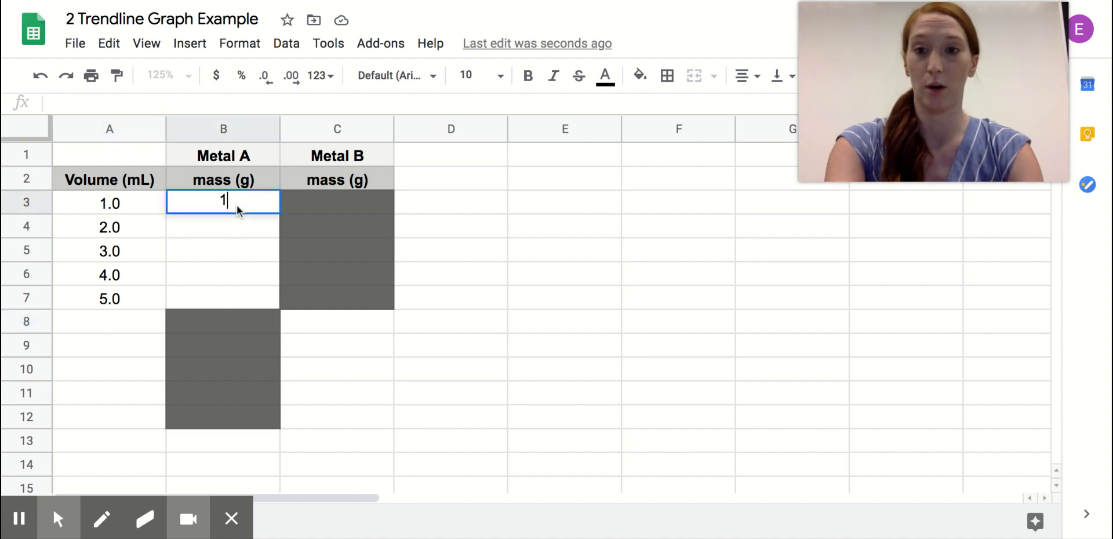
text(1)
key(Return)
text(2)
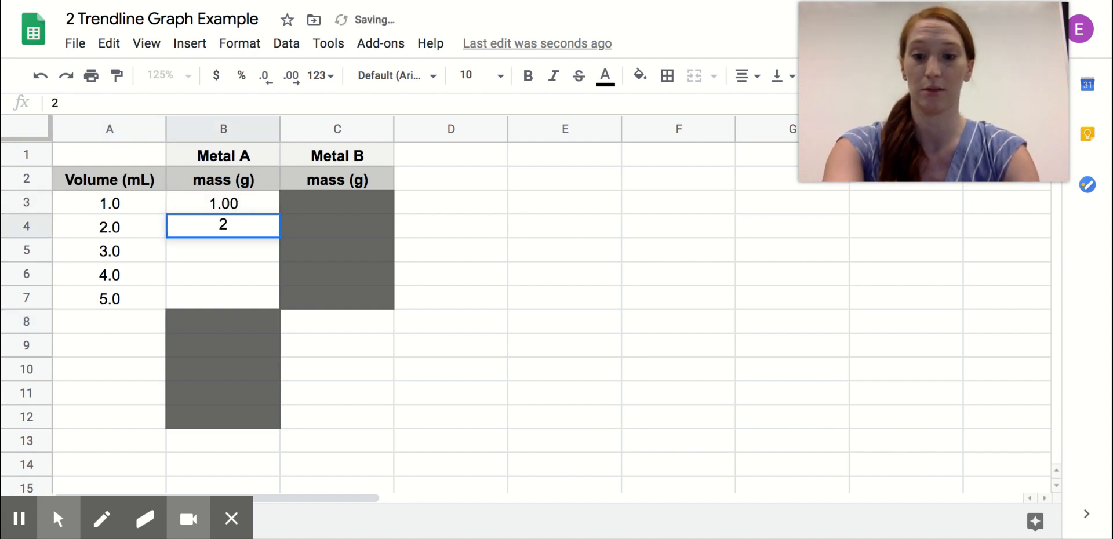
key(Return)
text(3)
key(Return)
text(4)
key(Return)
text(5)
key(Return)
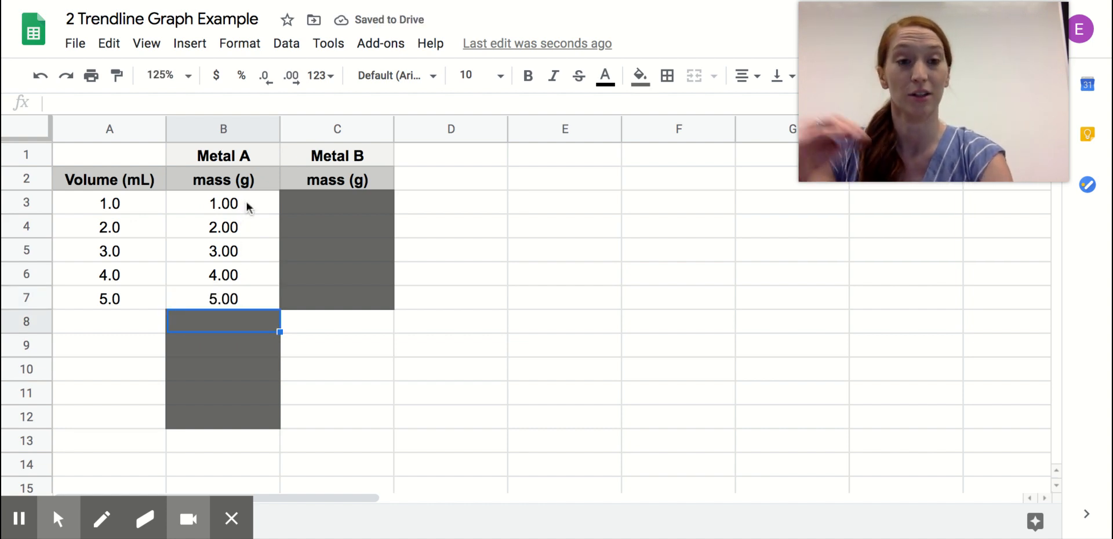
Reduce the Metal A masses in B3:B7 to whole numbers and restore them to two decimal places
drag(248, 206, 239, 292)
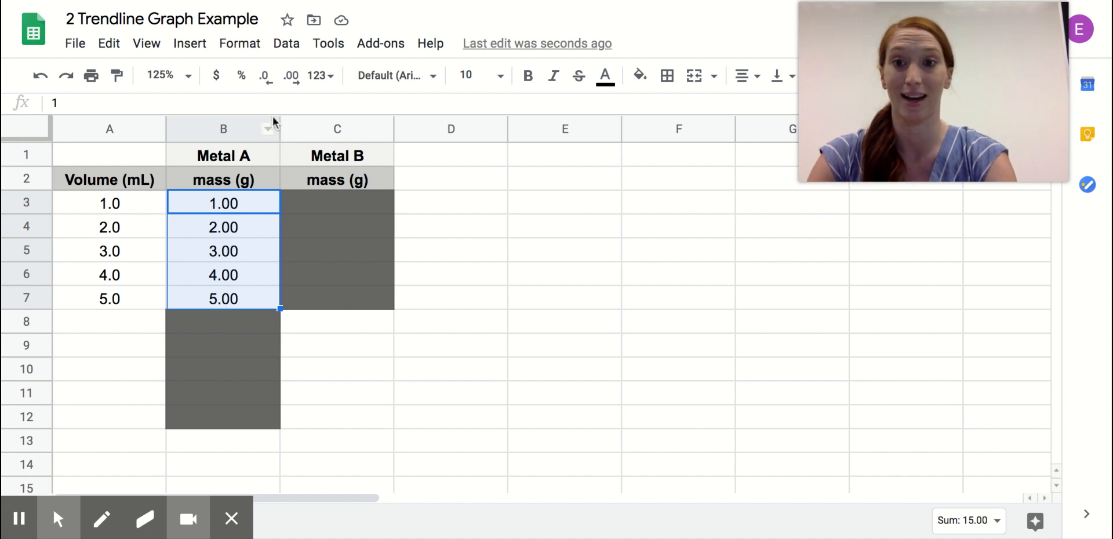
click(271, 85)
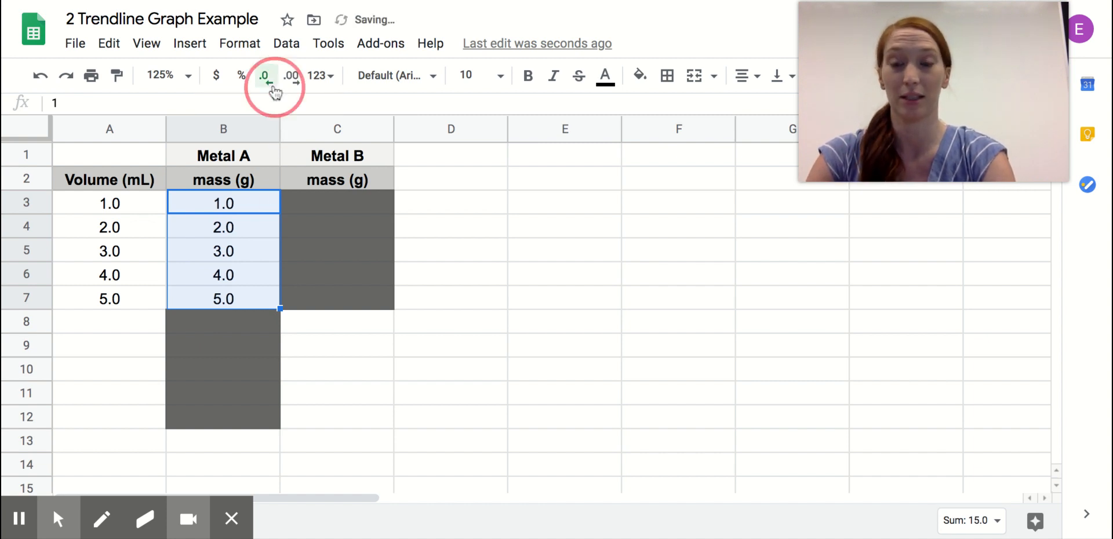
click(273, 87)
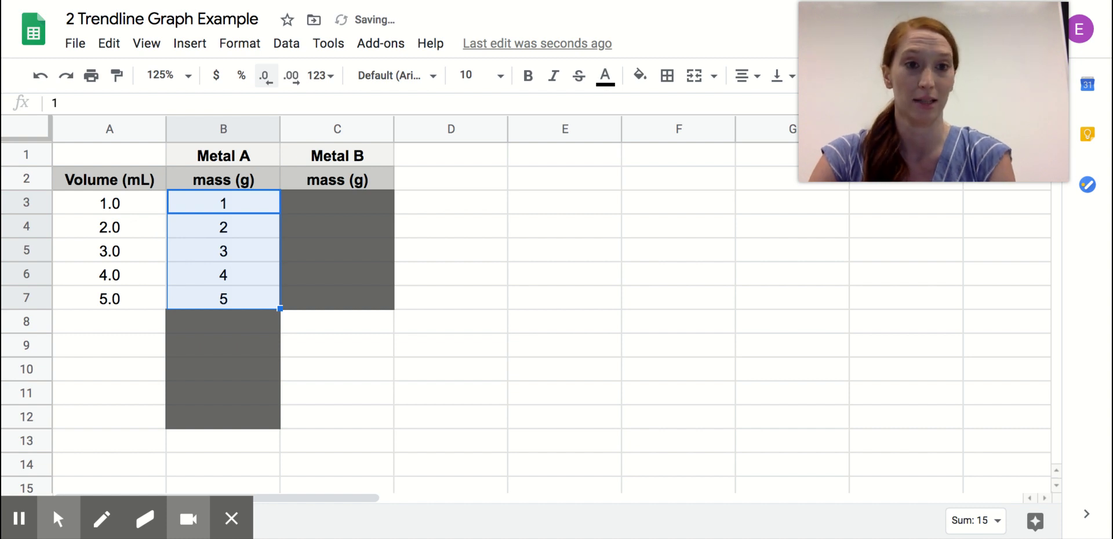
click(298, 85)
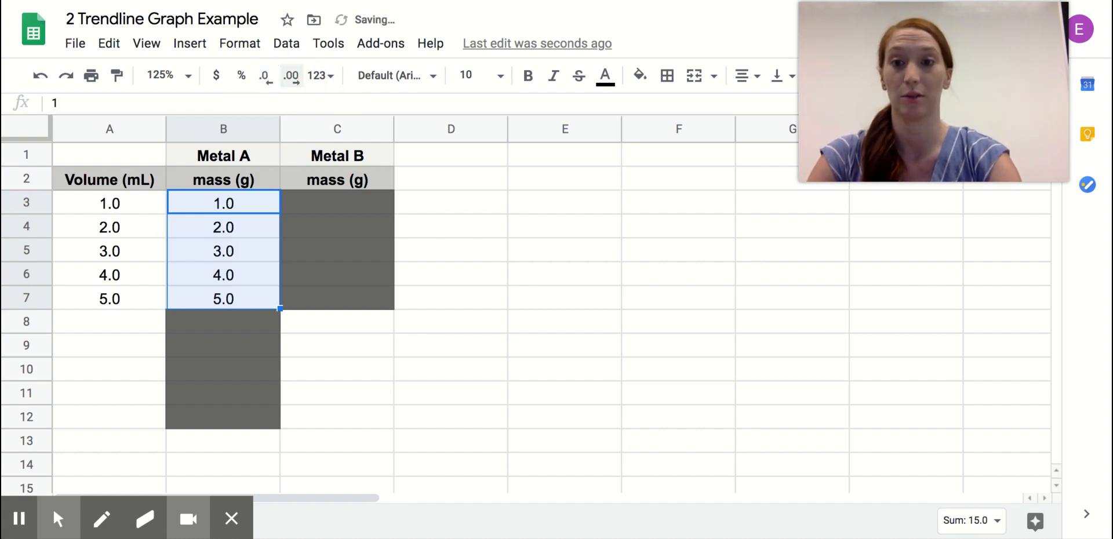
click(297, 83)
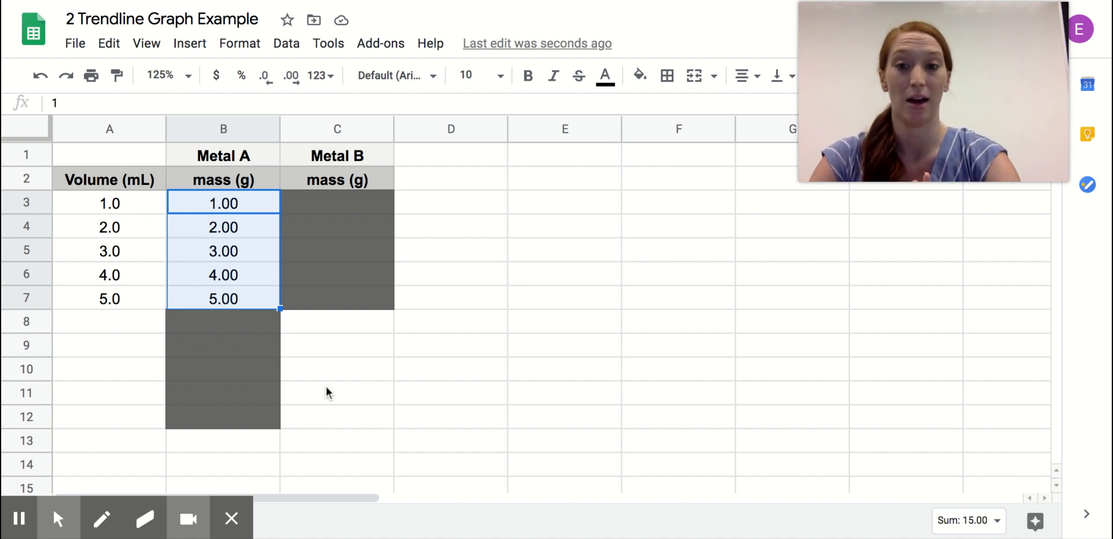
click(102, 326)
text(1)
key(Return)
text(5)
key(Return)
text(2)
key(Up)
key(Up)
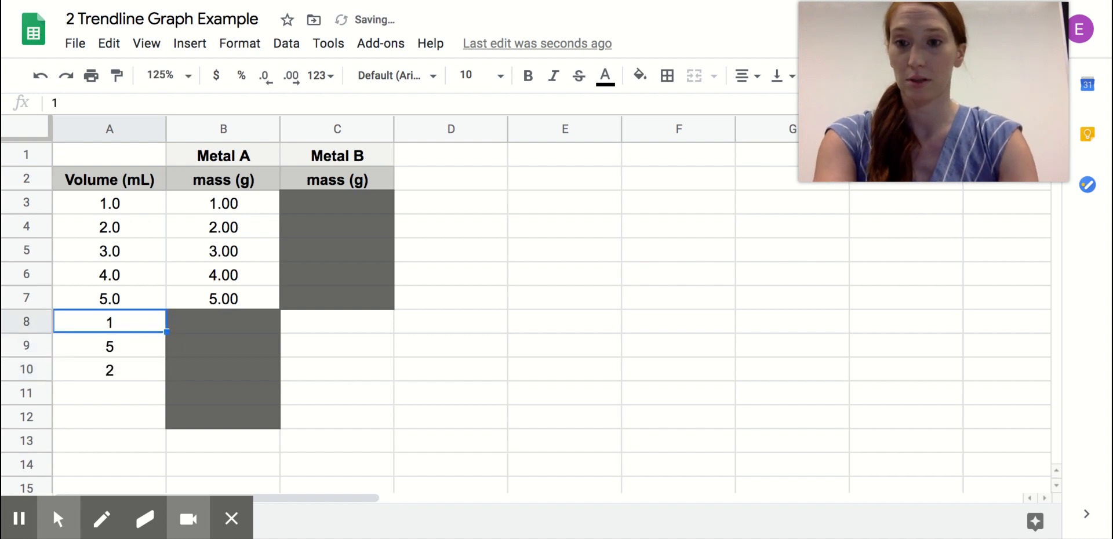
Enter the Metal B volumes 1.5, 2.5, 3.5, 4.5 and 6.5 in cells A8 to A12
text(1.5)
key(Return)
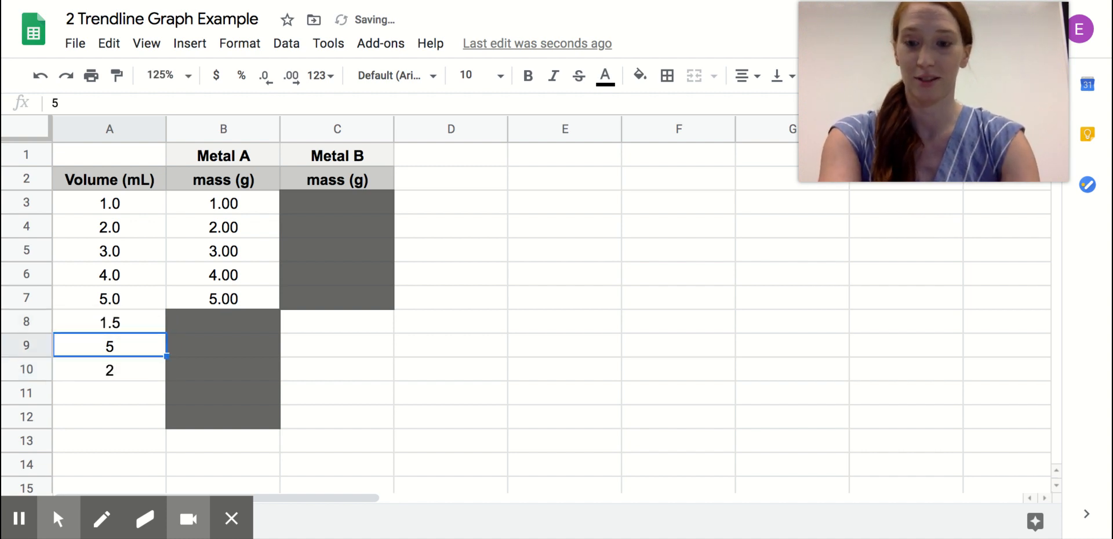
text(2.5)
key(Return)
text(3.5)
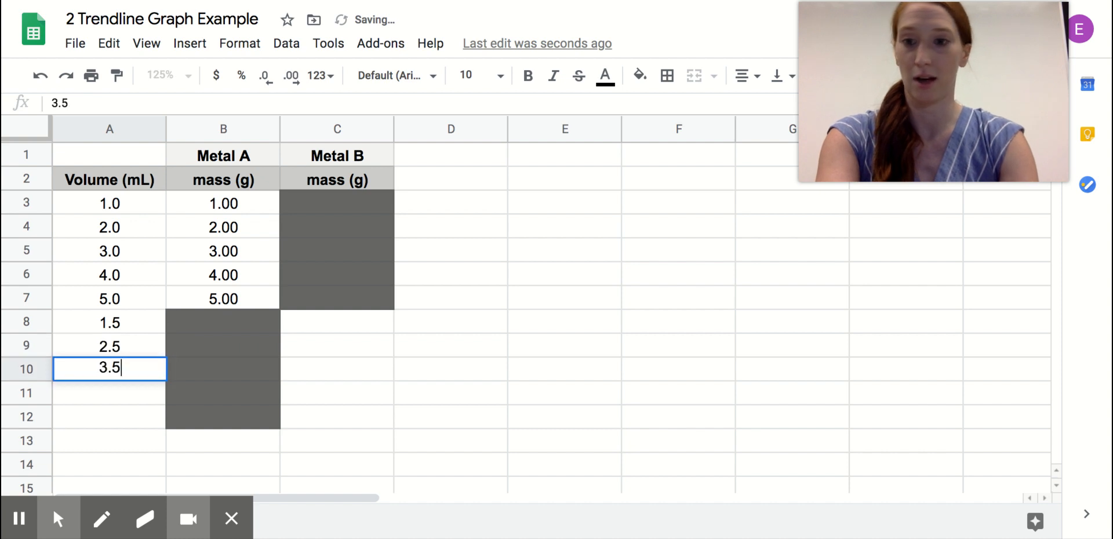
key(Return)
text(4.)
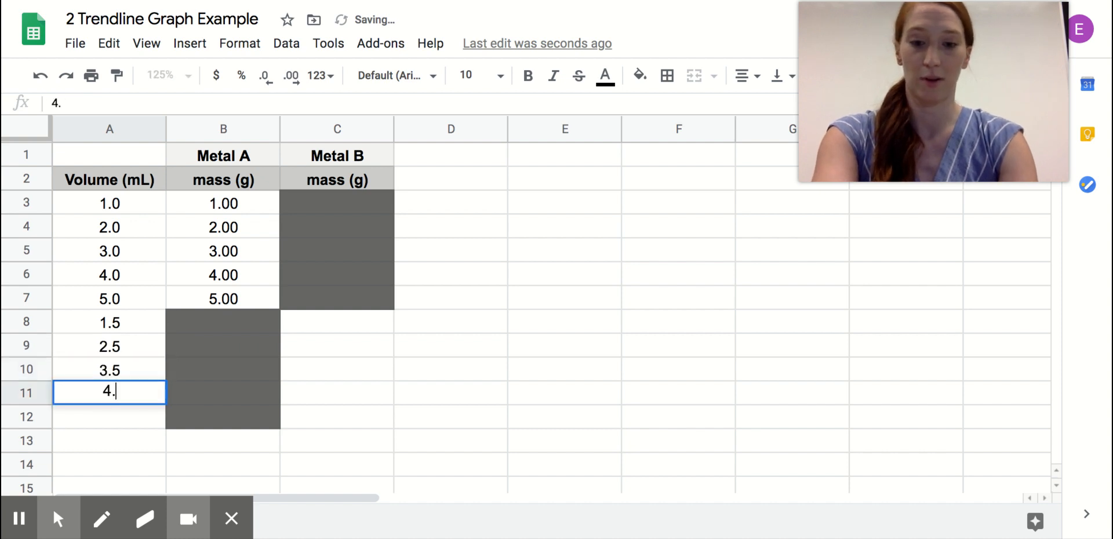
text(5)
key(Return)
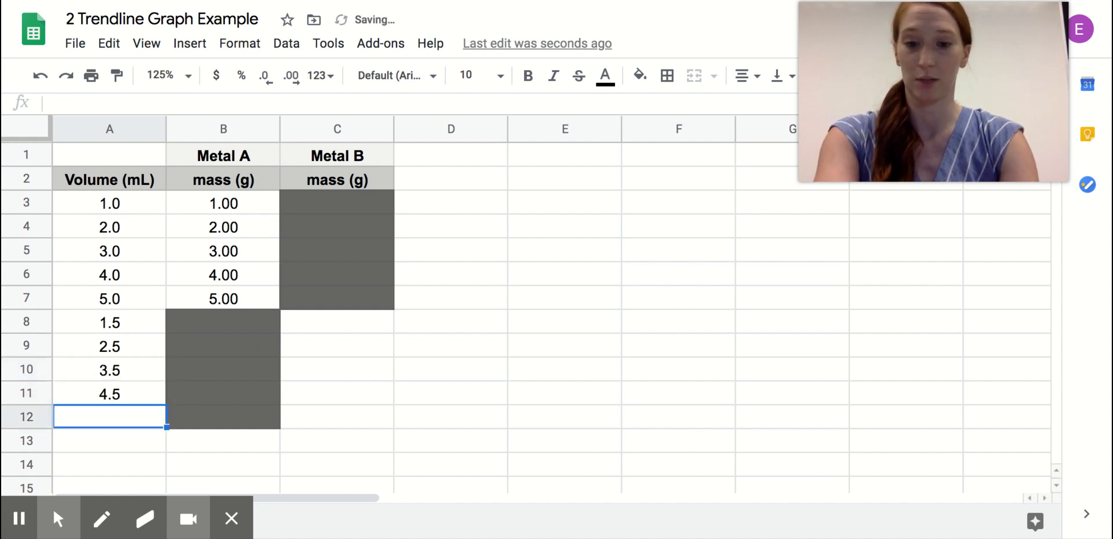
text(6.5)
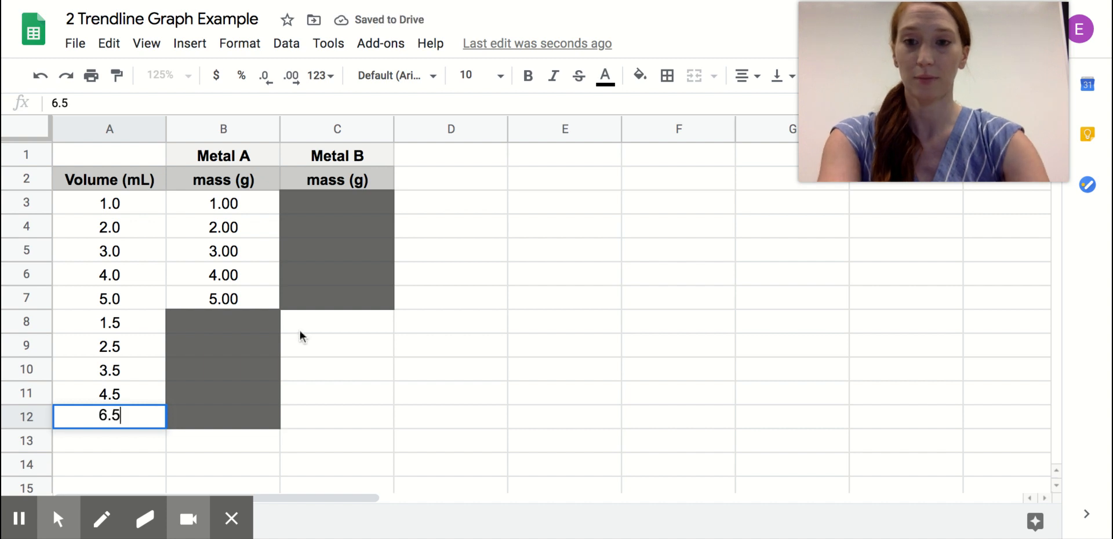
Enter the Metal B masses 3, 5, 7, 9 and 13 in cells C8 to C12
click(315, 331)
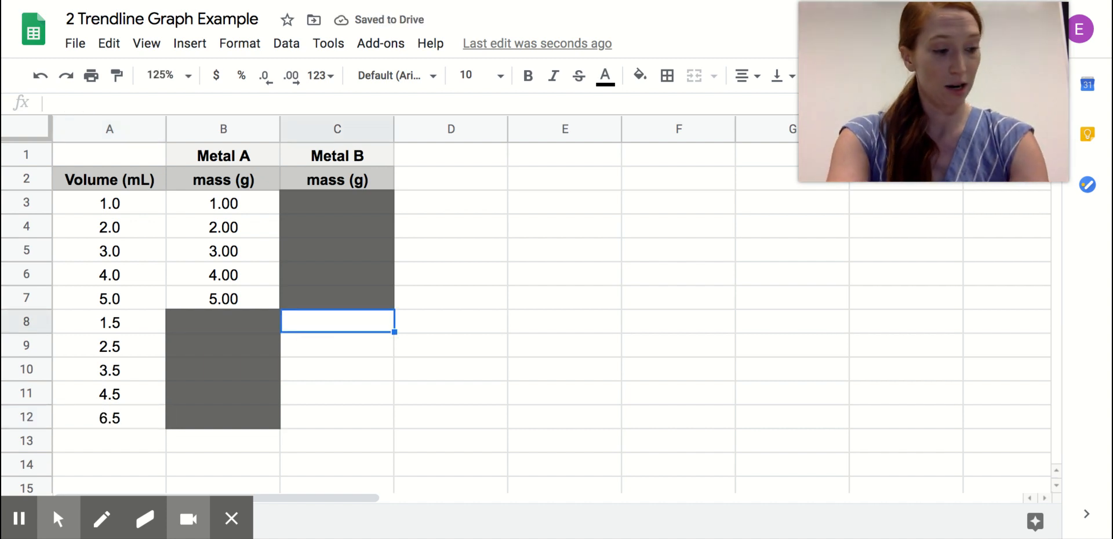
text(3)
key(Return)
text(5)
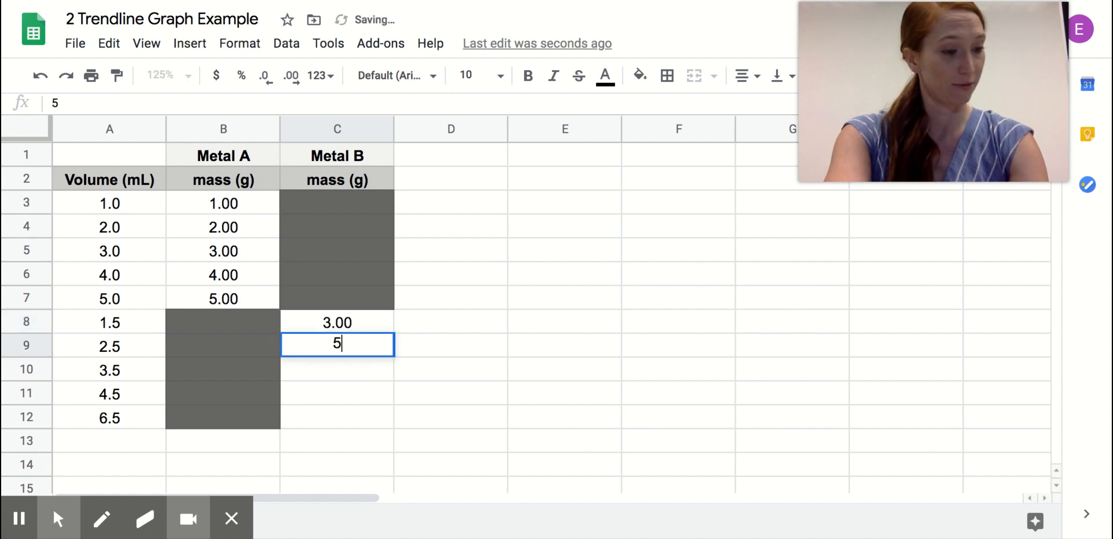
key(Return)
text(7)
key(Return)
text(9)
key(Return)
text(13)
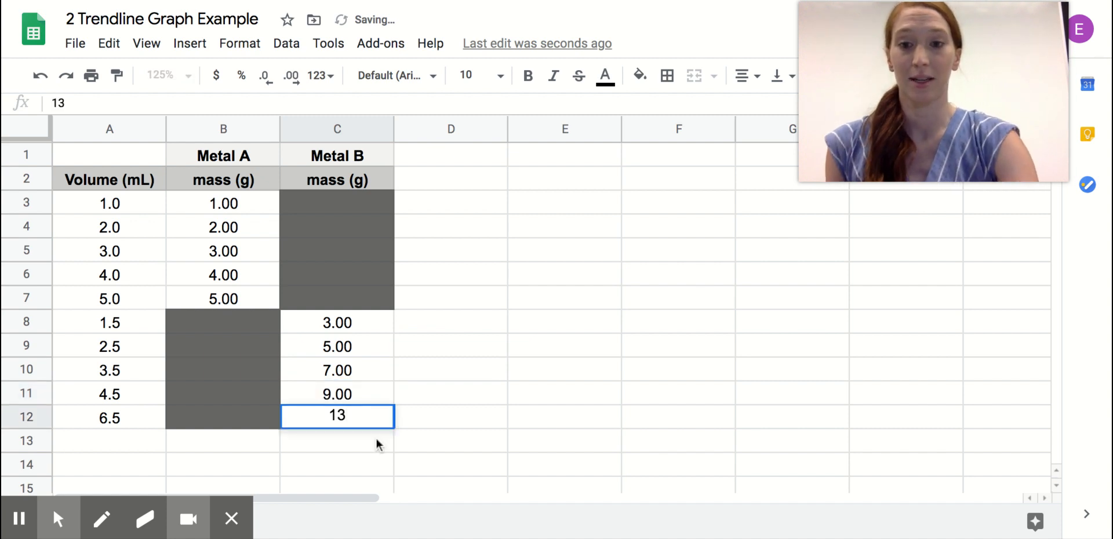
key(Return)
drag(359, 322, 348, 421)
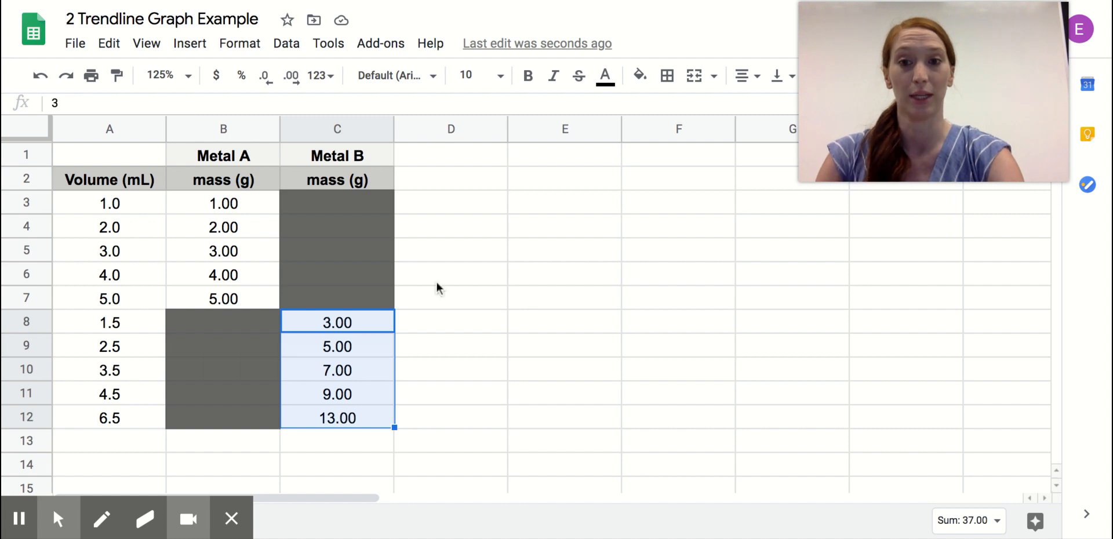
Insert a chart from the volume and mass data in A3:C12
drag(103, 204, 339, 416)
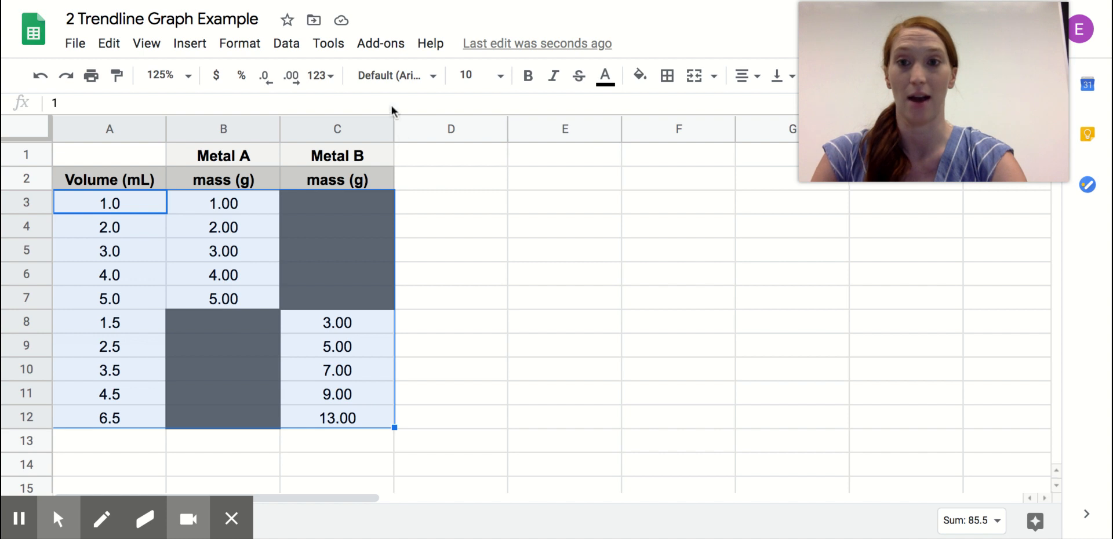
click(190, 46)
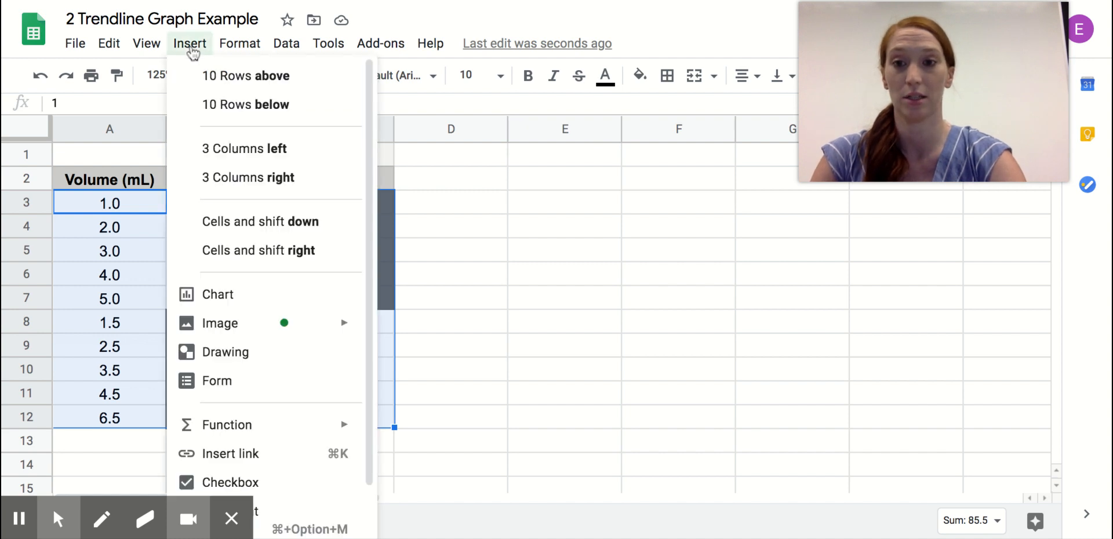
click(235, 302)
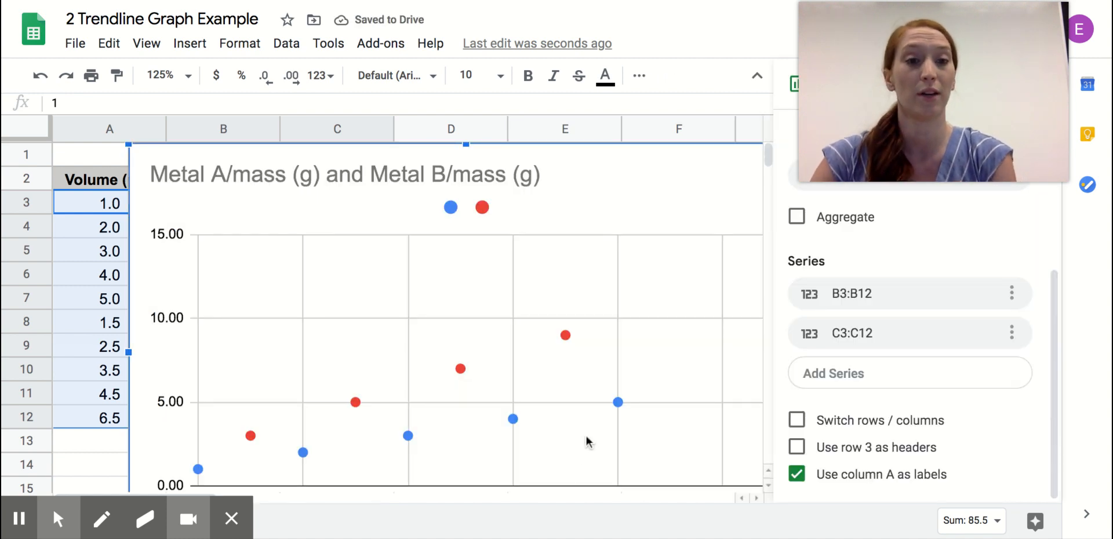
mouse_move(894, 163)
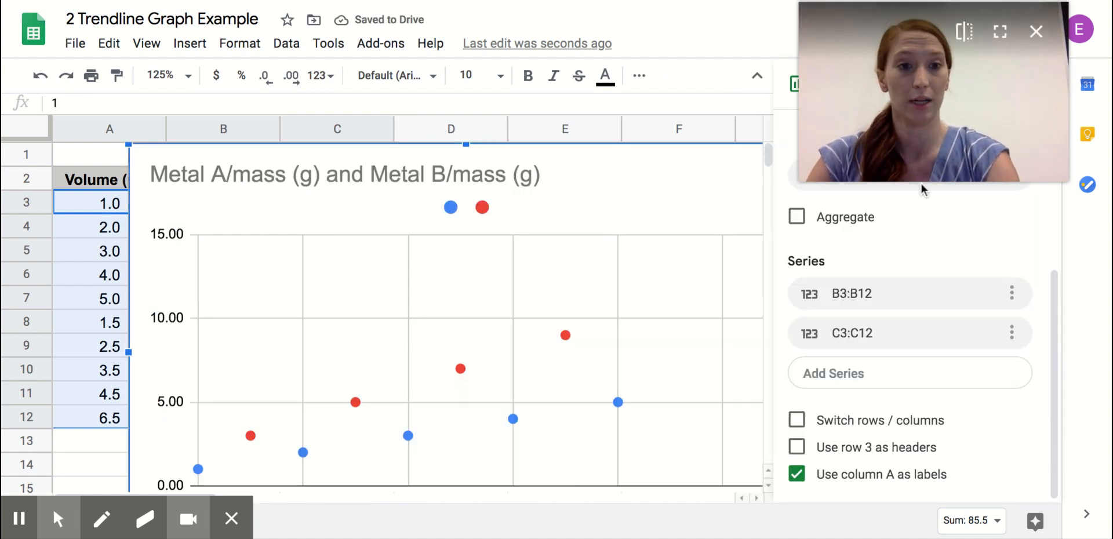
drag(926, 139, 597, 7)
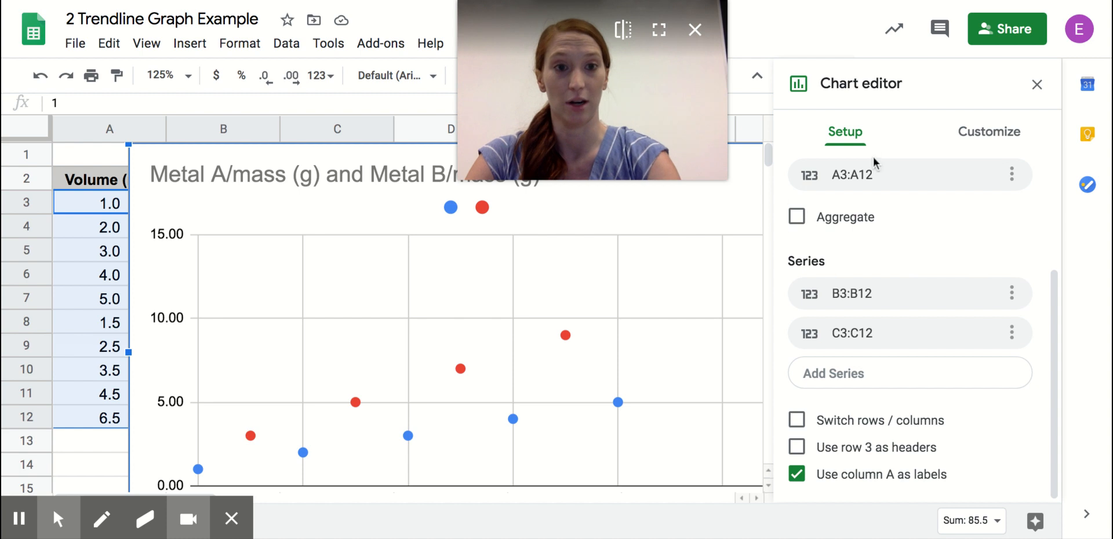
scroll(911, 263, up, 3)
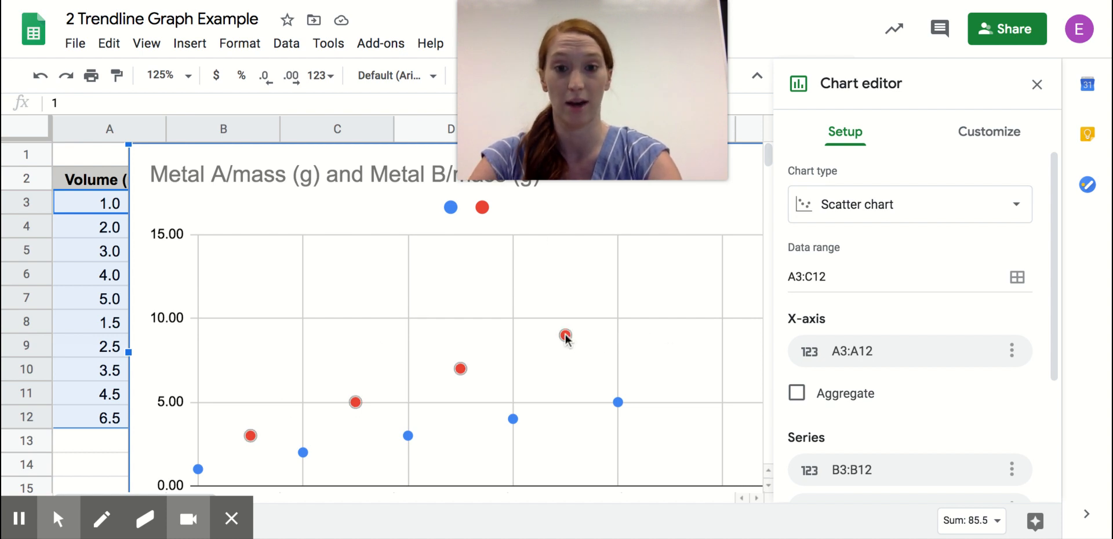
Set the sheet zoom to 90% to fit the whole scatter chart in view
mouse_move(606, 86)
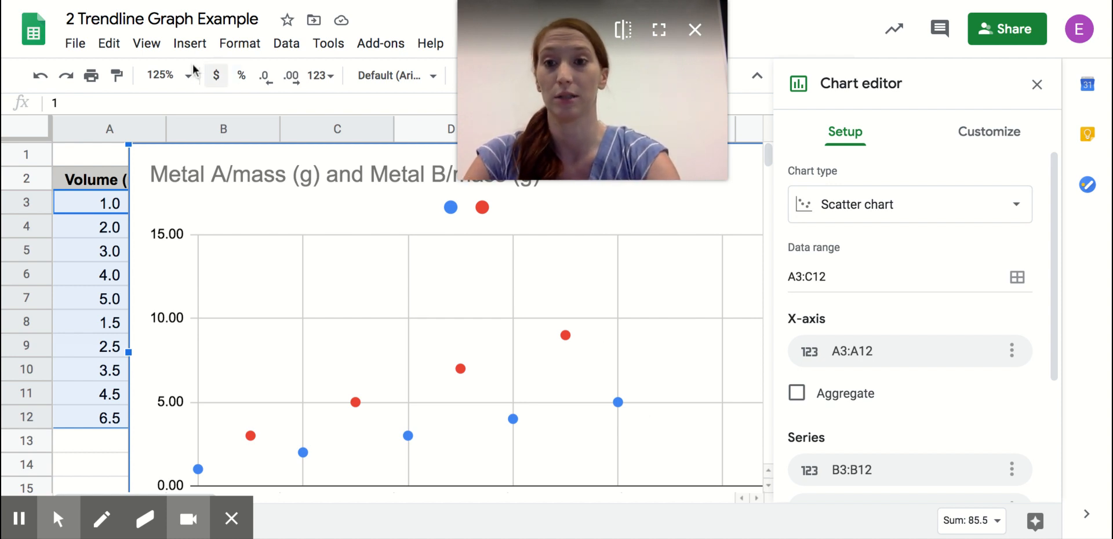
click(148, 46)
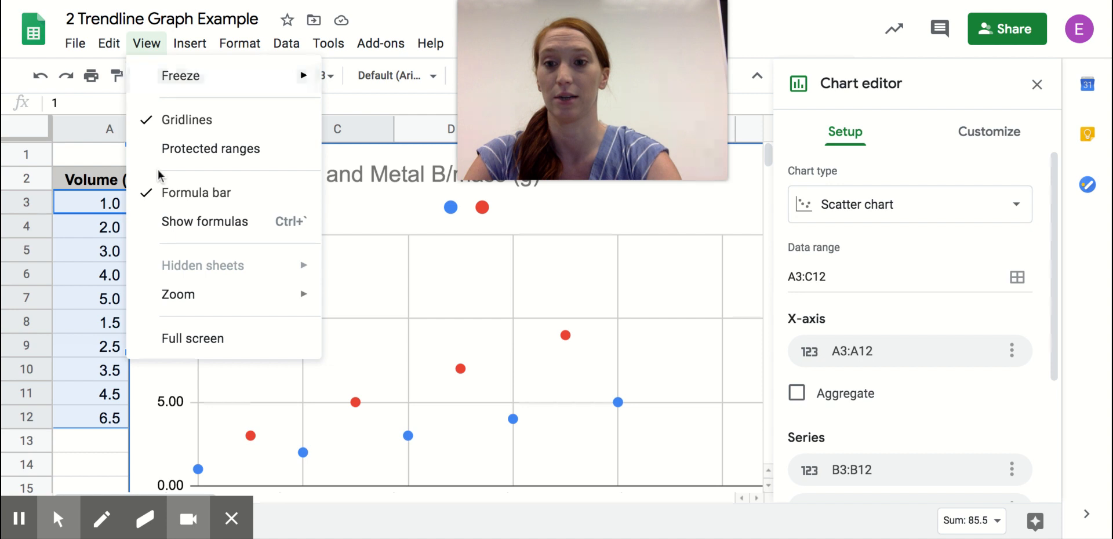
mouse_move(290, 309)
click(348, 364)
click(285, 180)
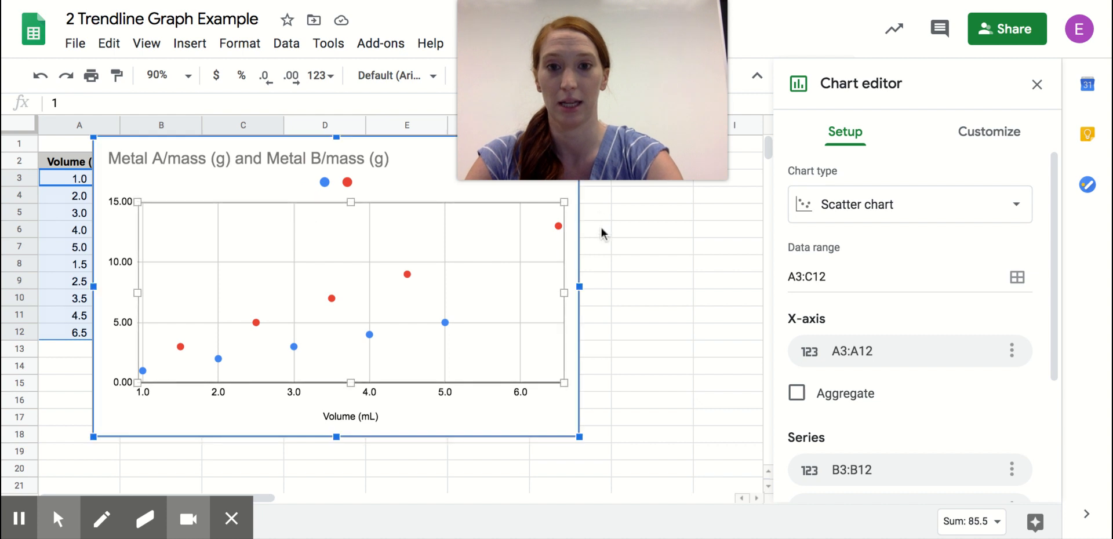
Change the chart title to "Mass of Metal (g) vs. Volume (mL"
click(226, 158)
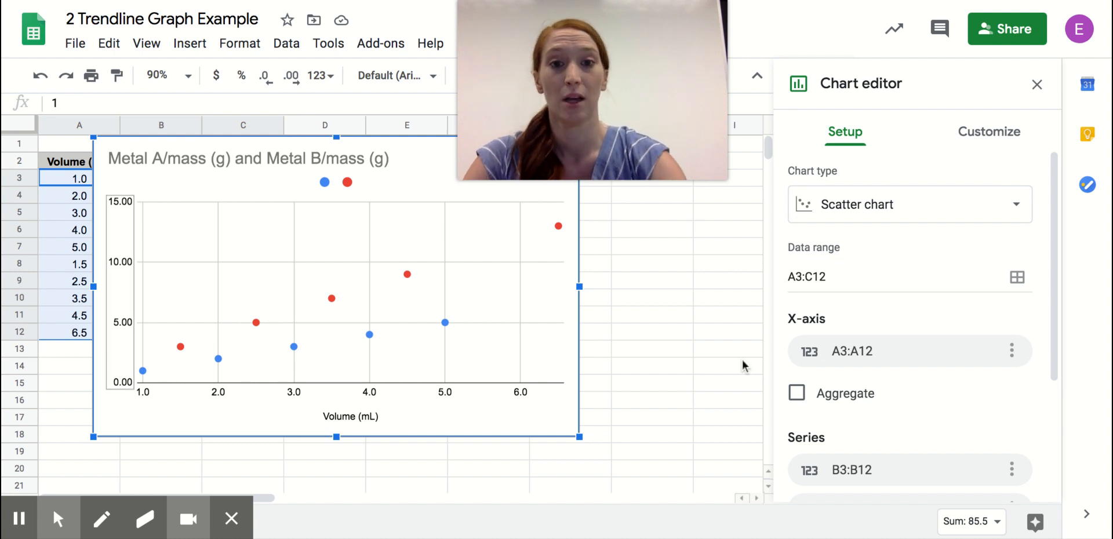
click(997, 134)
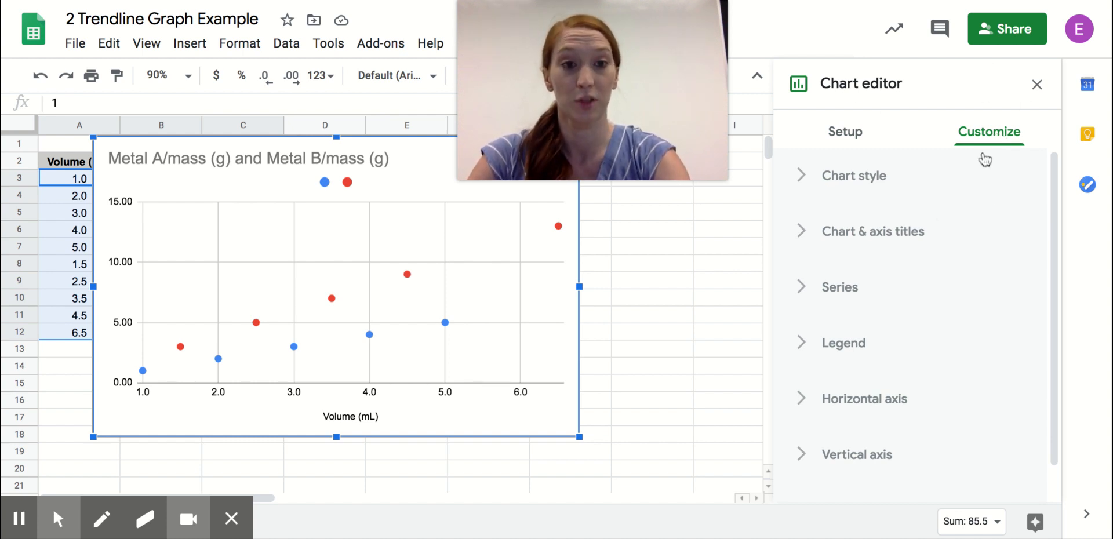
click(803, 235)
scroll(916, 327, down, 1)
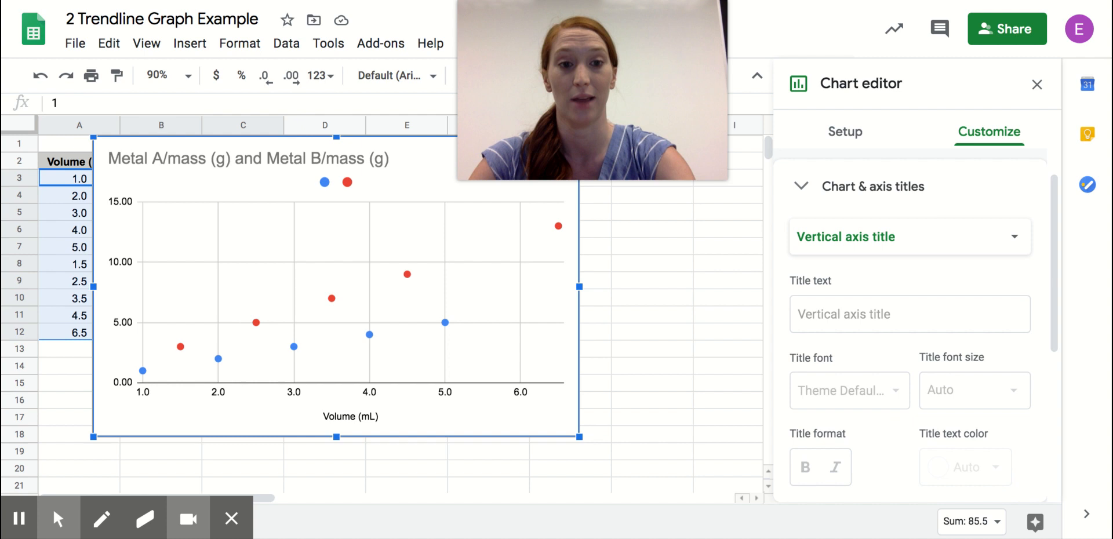
click(845, 255)
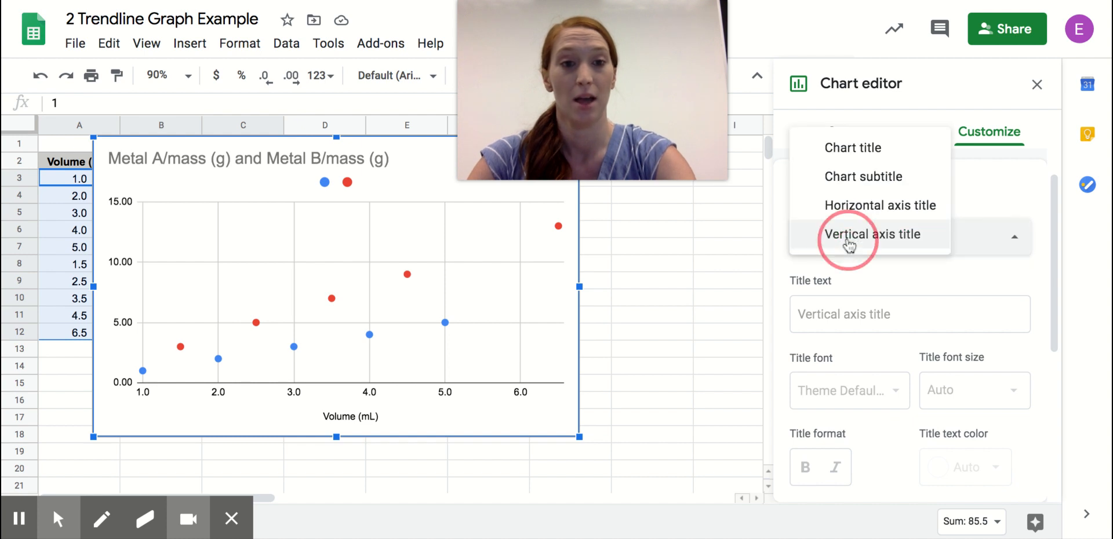
click(849, 150)
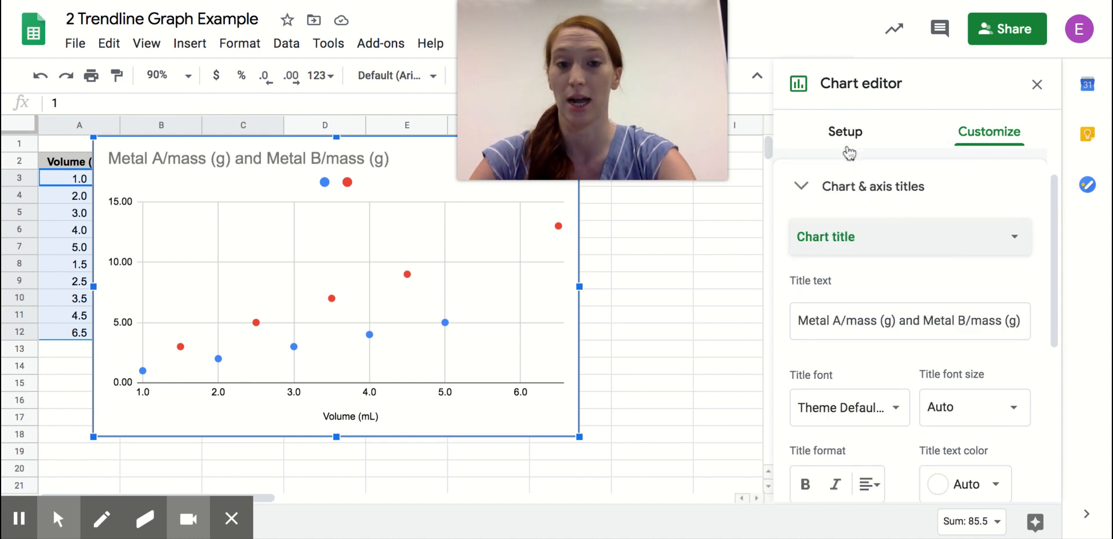
triple_click(844, 322)
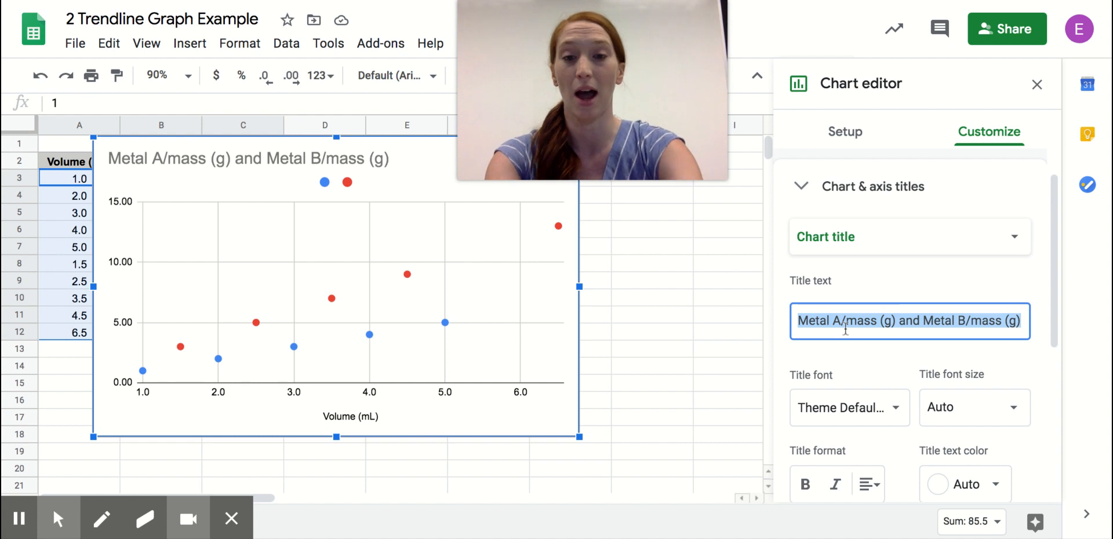
text(Mass)
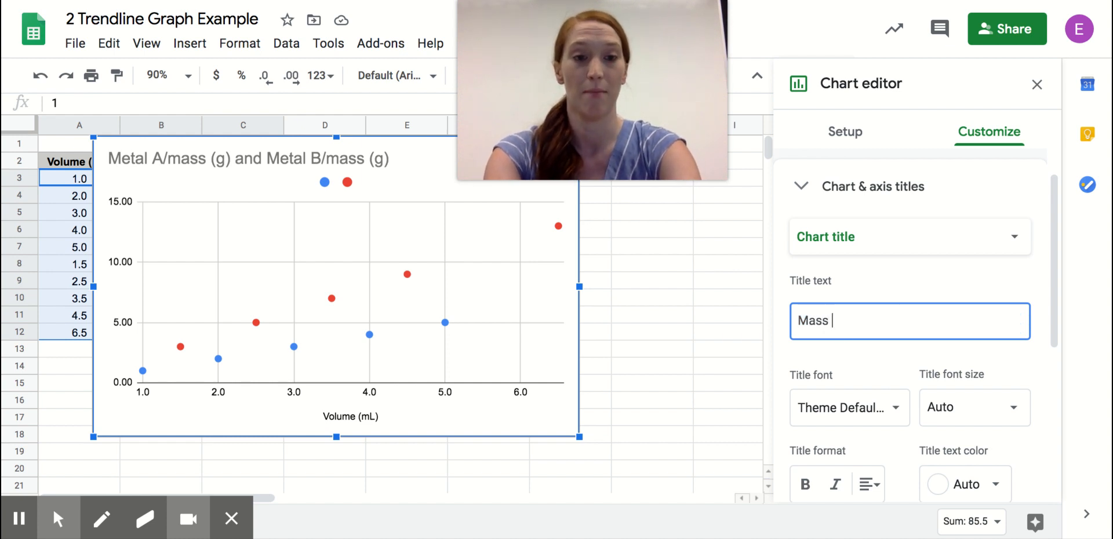
text( of T)
key(BackSpace)
text(m)
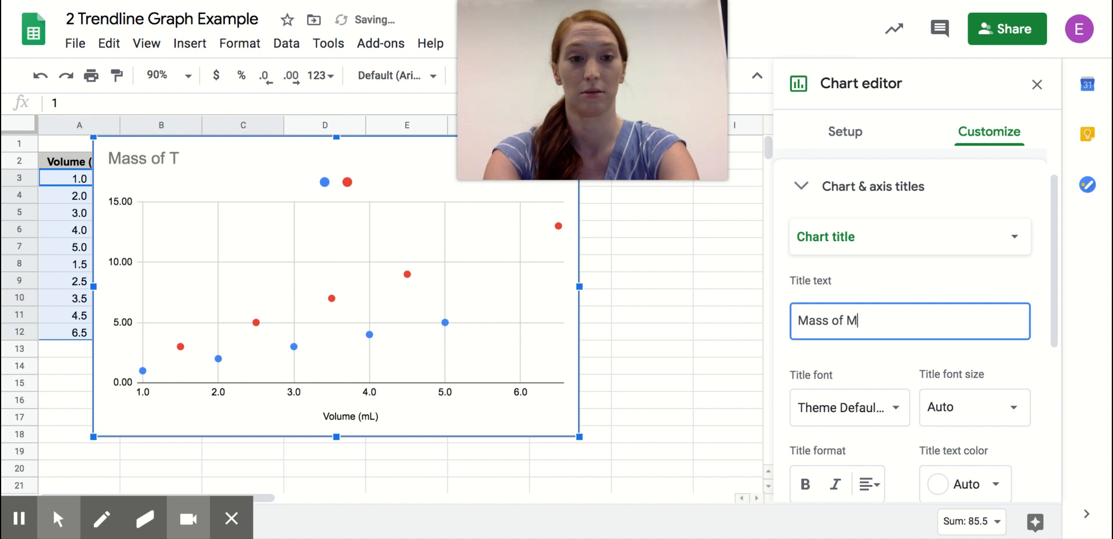
text(etal (g)
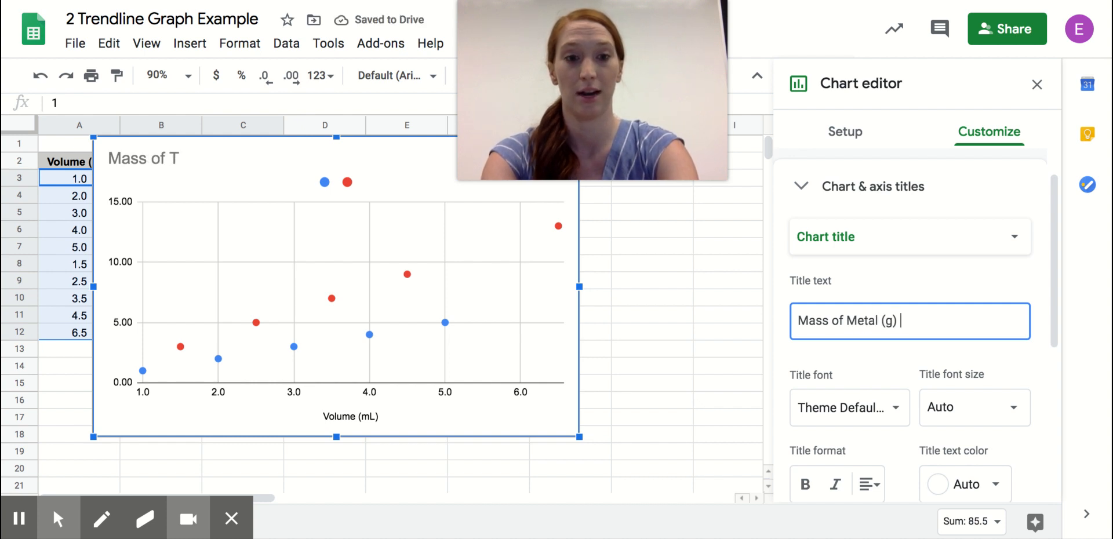
text() vs. V)
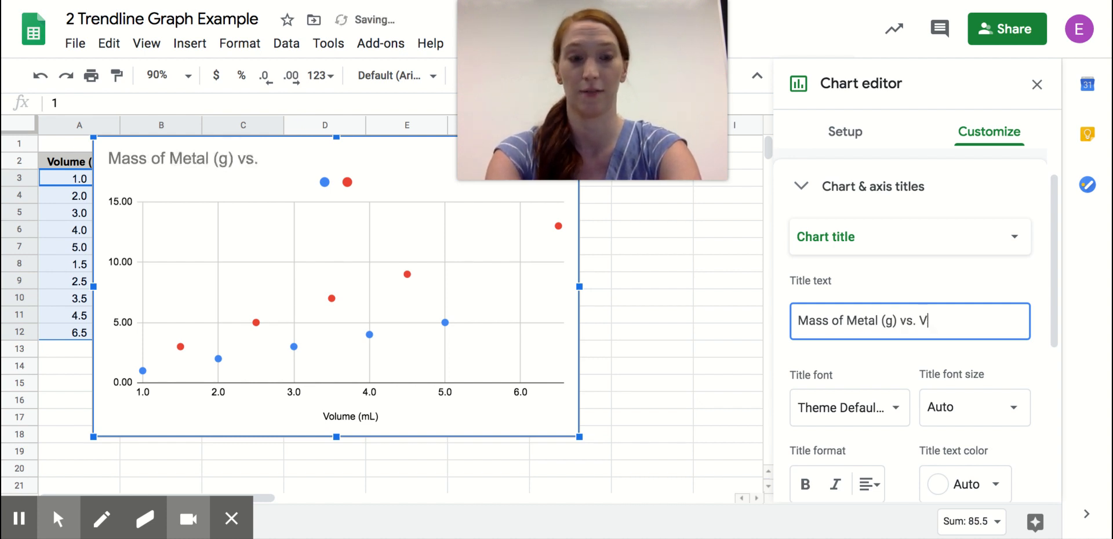
text(olume (mL)
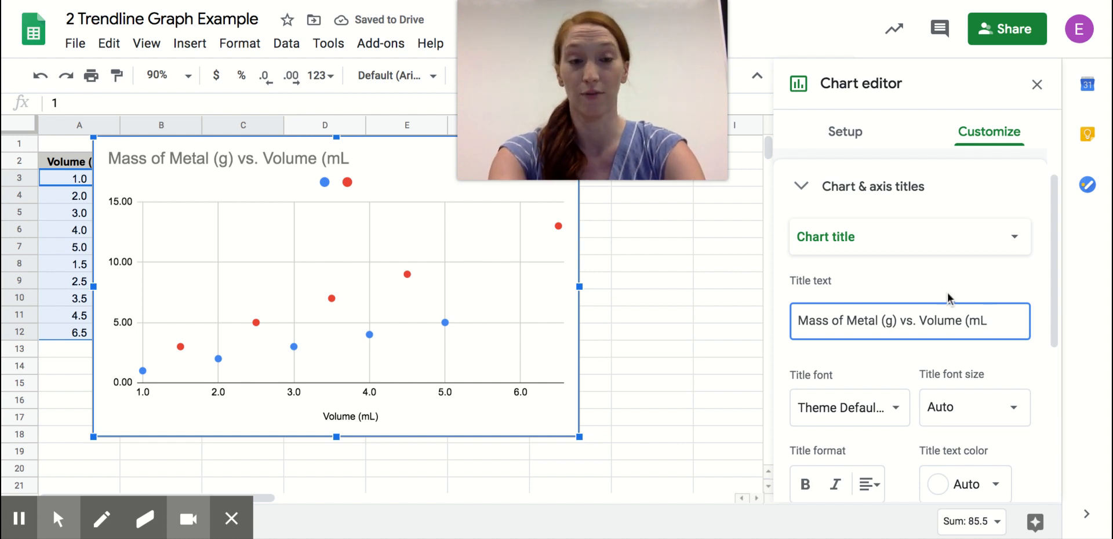
Set the chart's vertical axis title to "Mass (g)"
click(1014, 241)
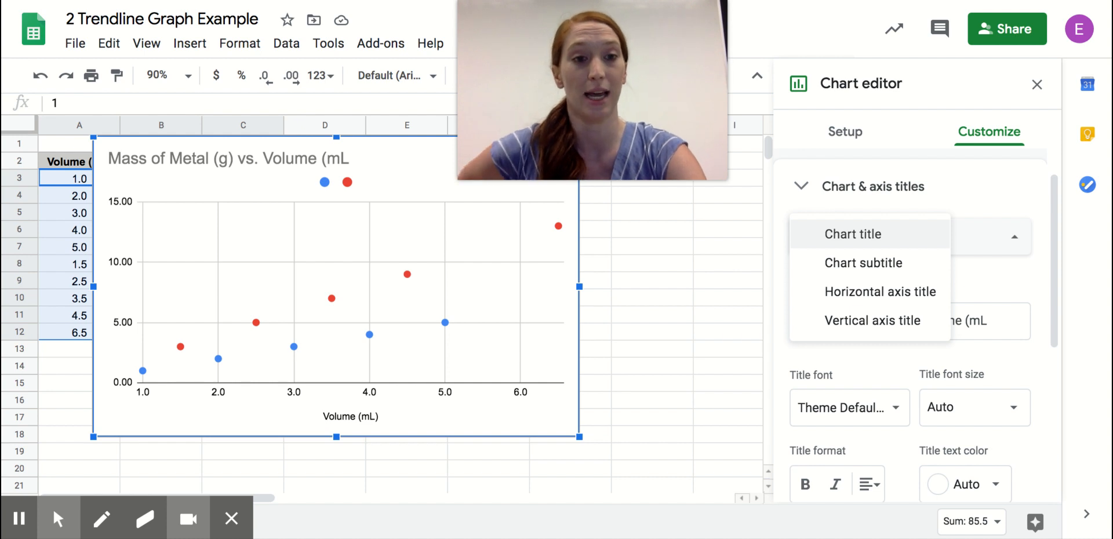
click(872, 320)
click(873, 316)
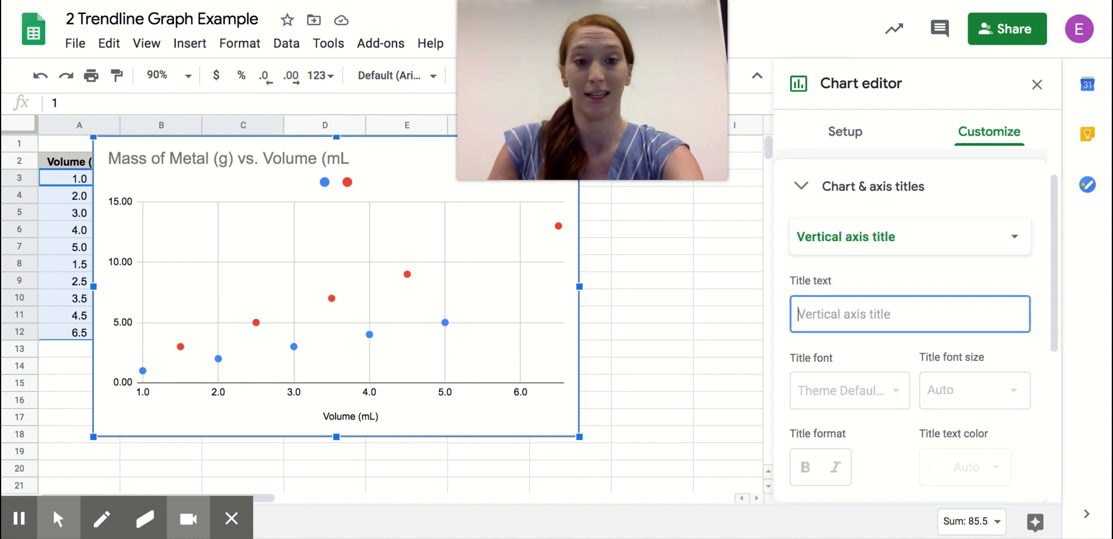
text(Mass (g)
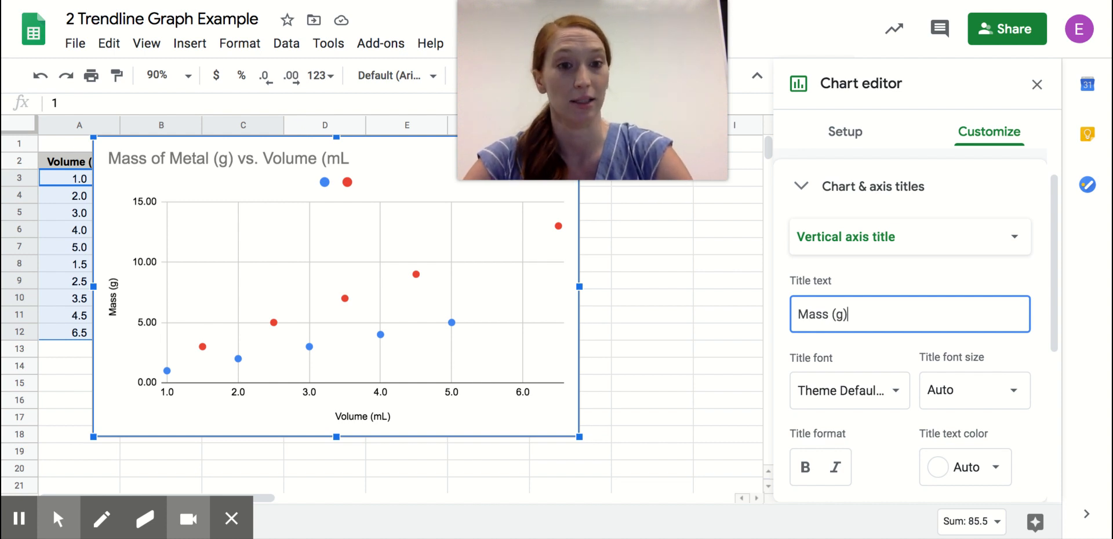
click(801, 189)
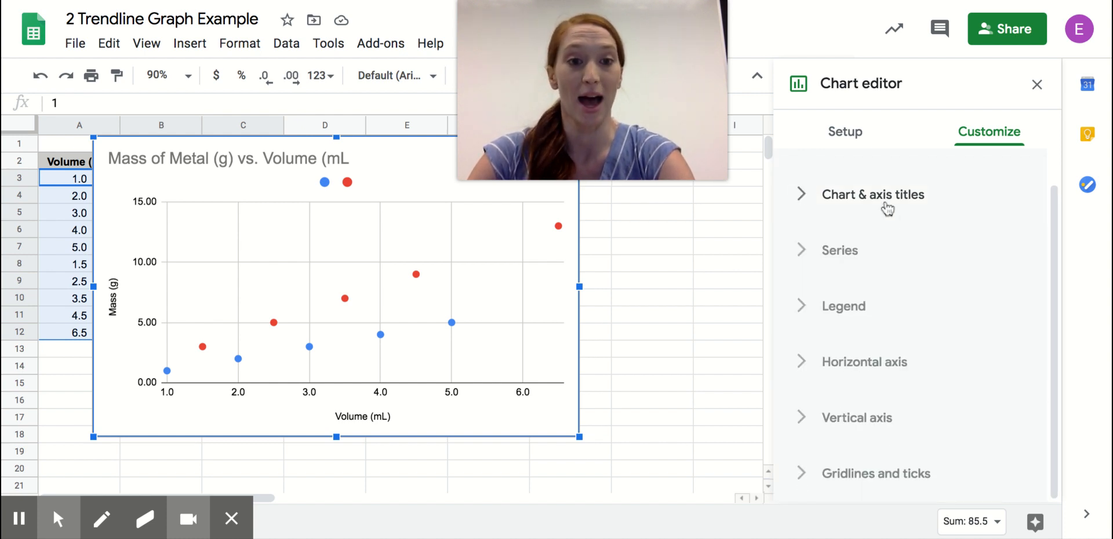
Add linear trendlines to all series of the scatter chart
click(802, 252)
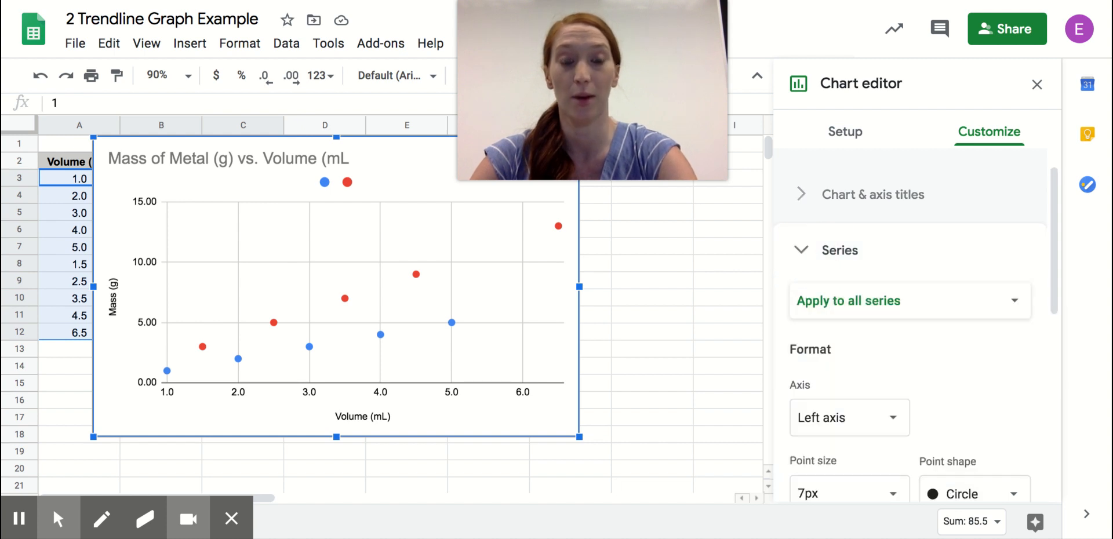
scroll(847, 219, down, 3)
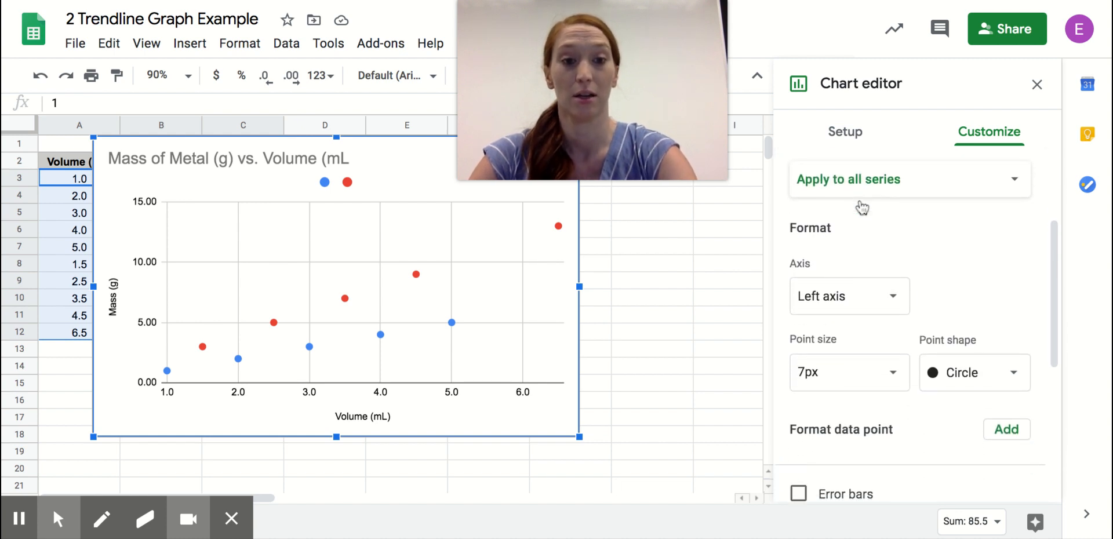
scroll(861, 207, down, 5)
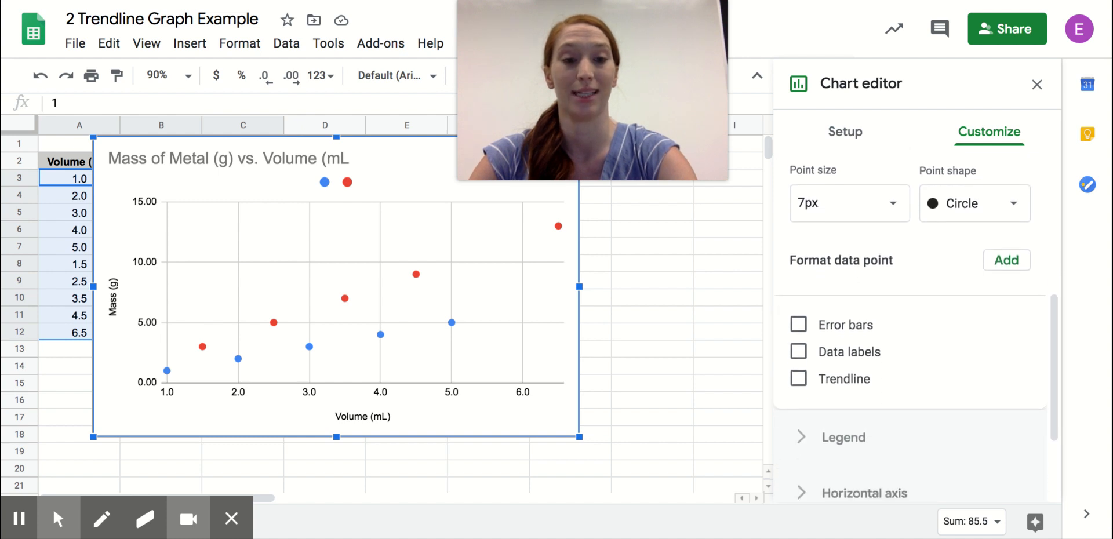
click(799, 326)
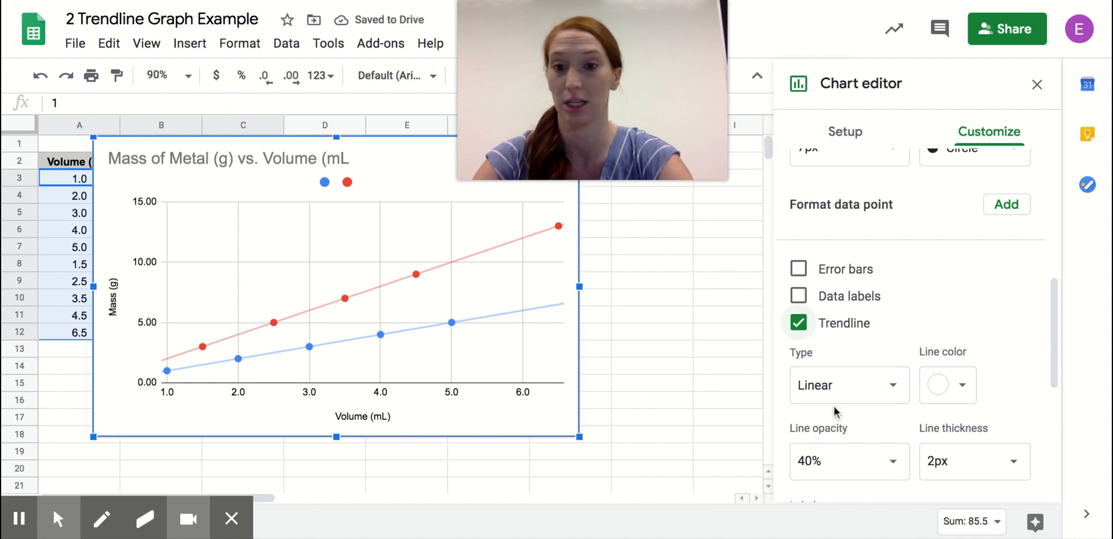
Label the trendlines of all series with their equations
scroll(940, 351, down, 1)
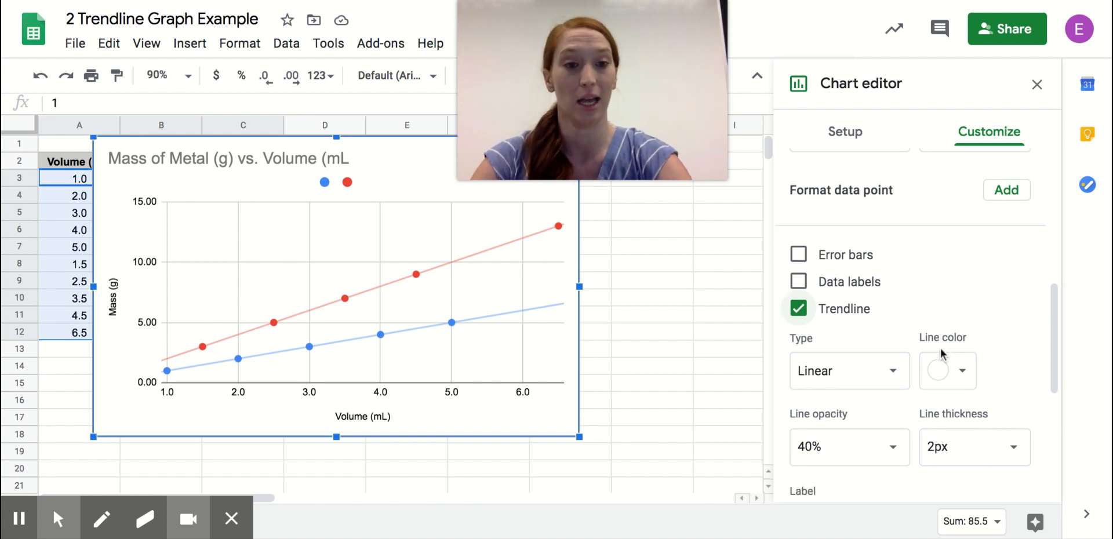
scroll(998, 341, down, 3)
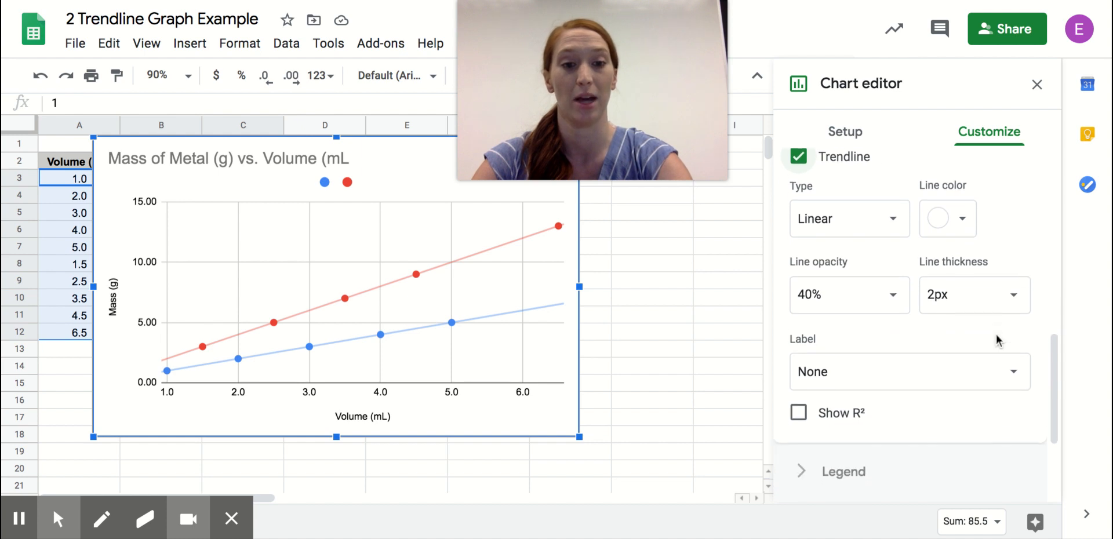
scroll(998, 341, down, 1)
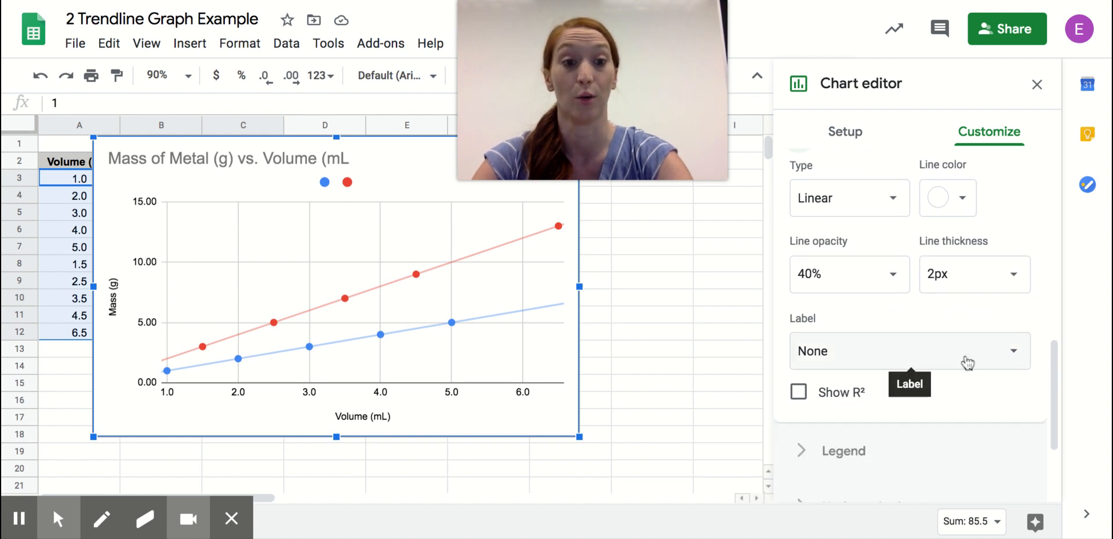
click(997, 348)
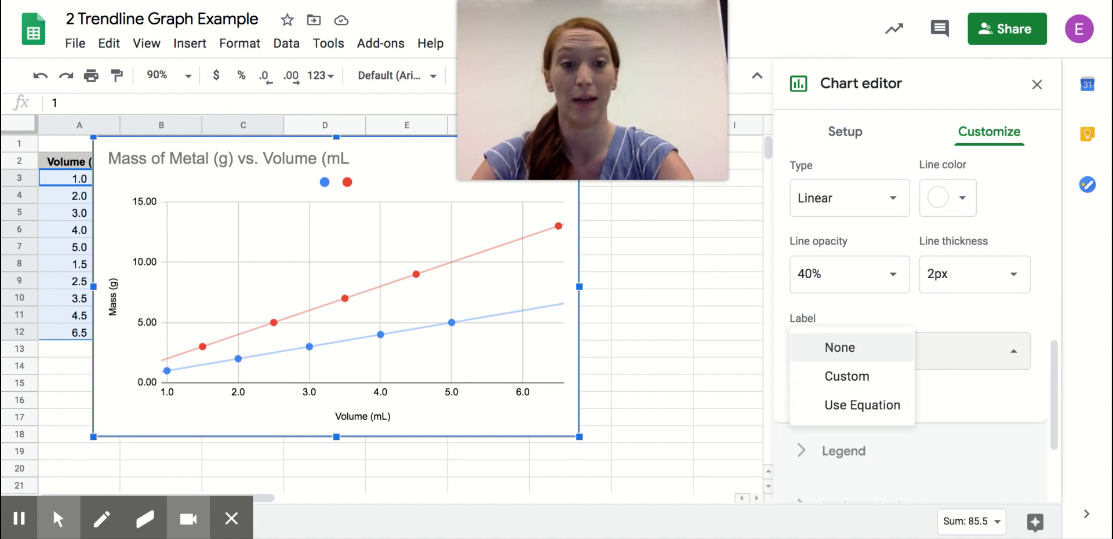
click(849, 409)
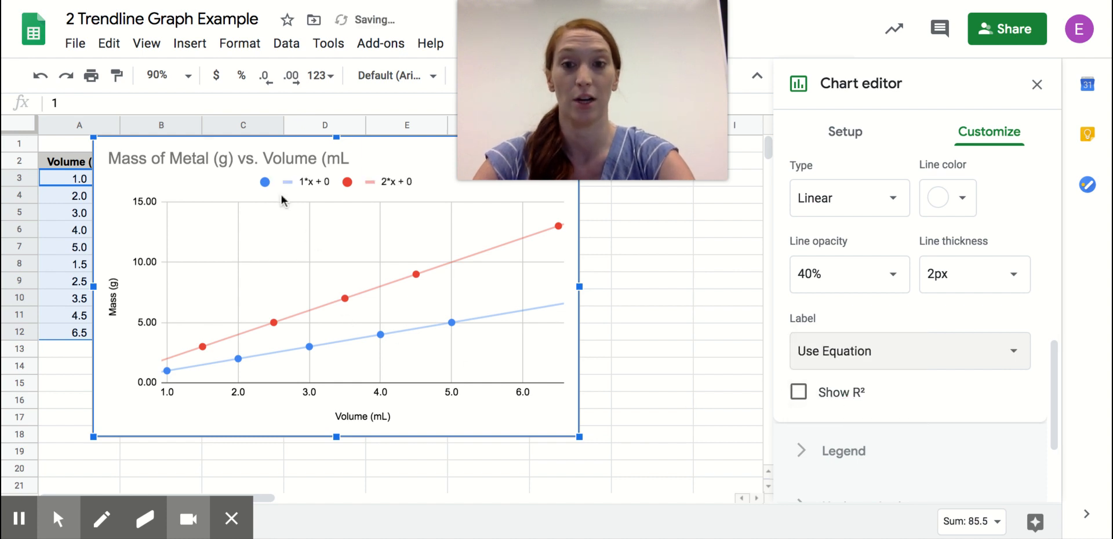
Set the font size of the chart legend to 18
click(297, 181)
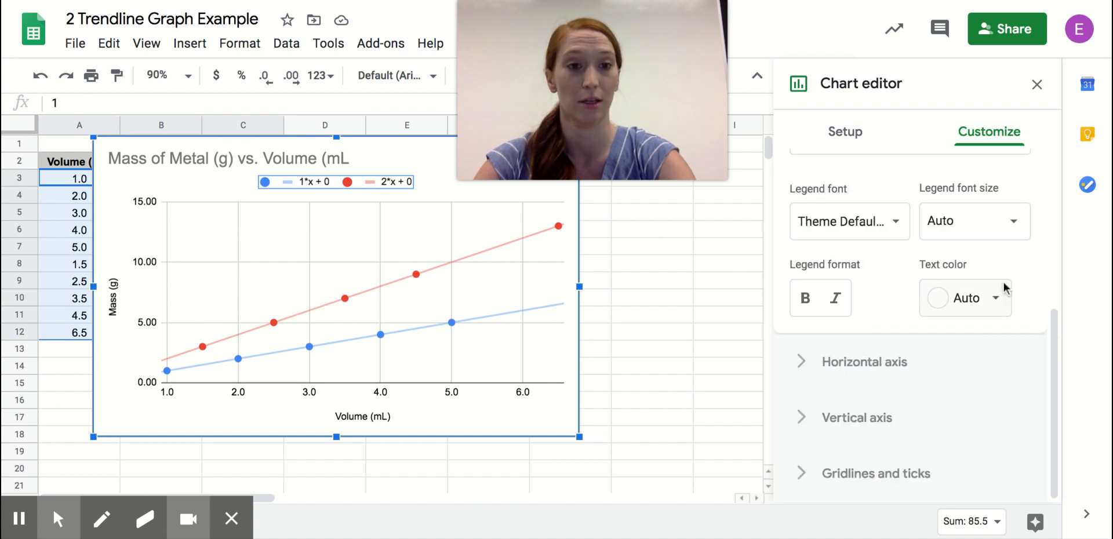
click(986, 225)
click(967, 405)
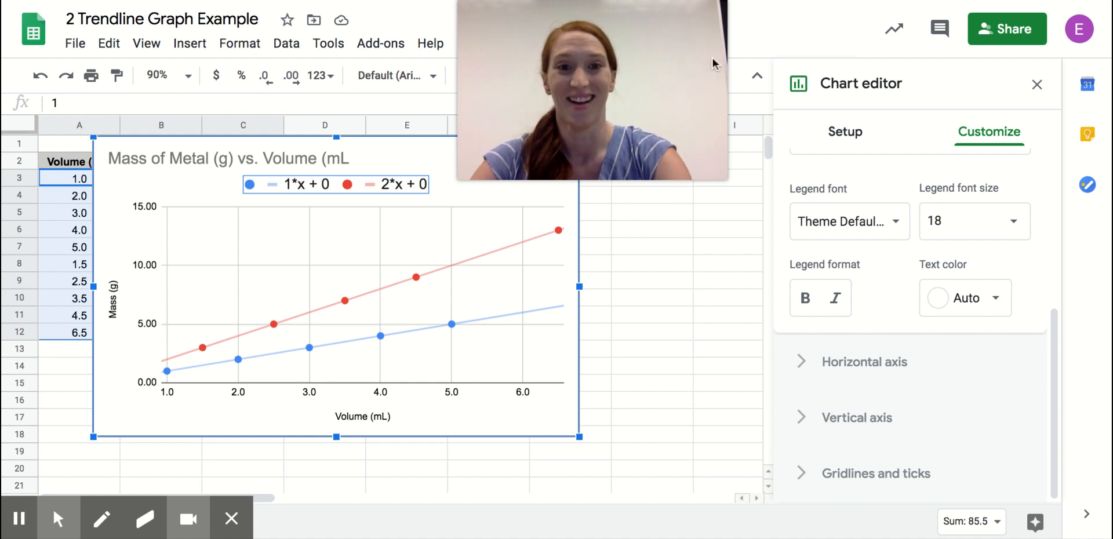
mouse_move(554, 47)
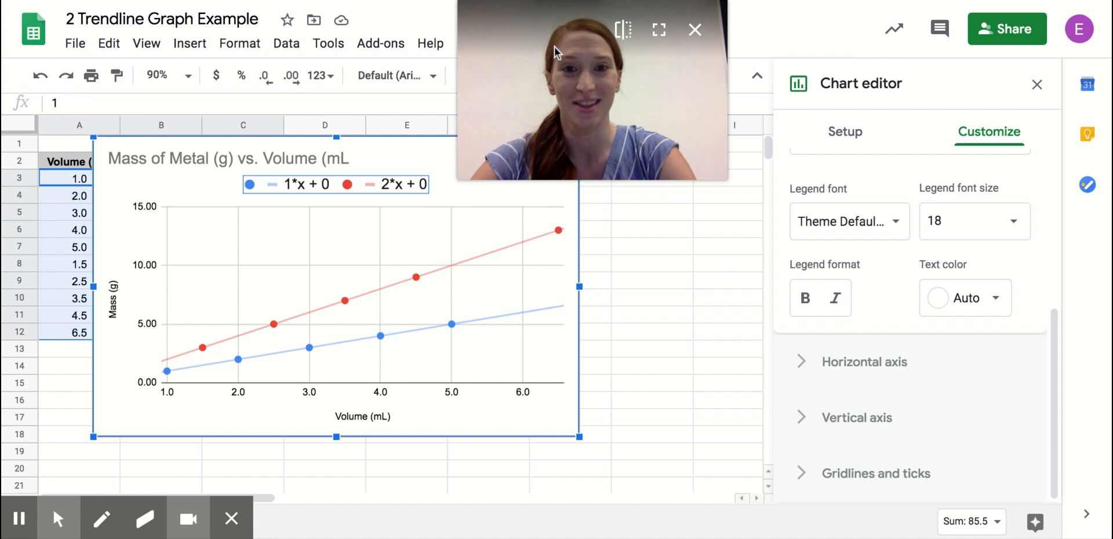